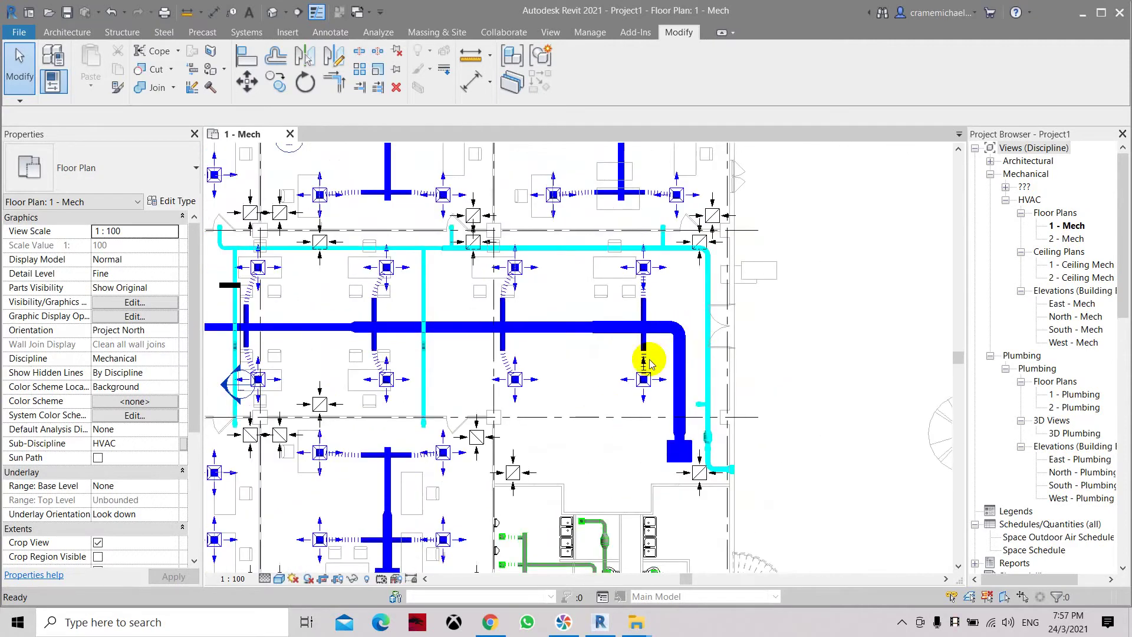
Switch the duct elbow from the 0.75 W type to the Rectangular Elbow - Radius 1.5 W type
scroll(695, 336, up, 6)
scroll(718, 280, up, 3)
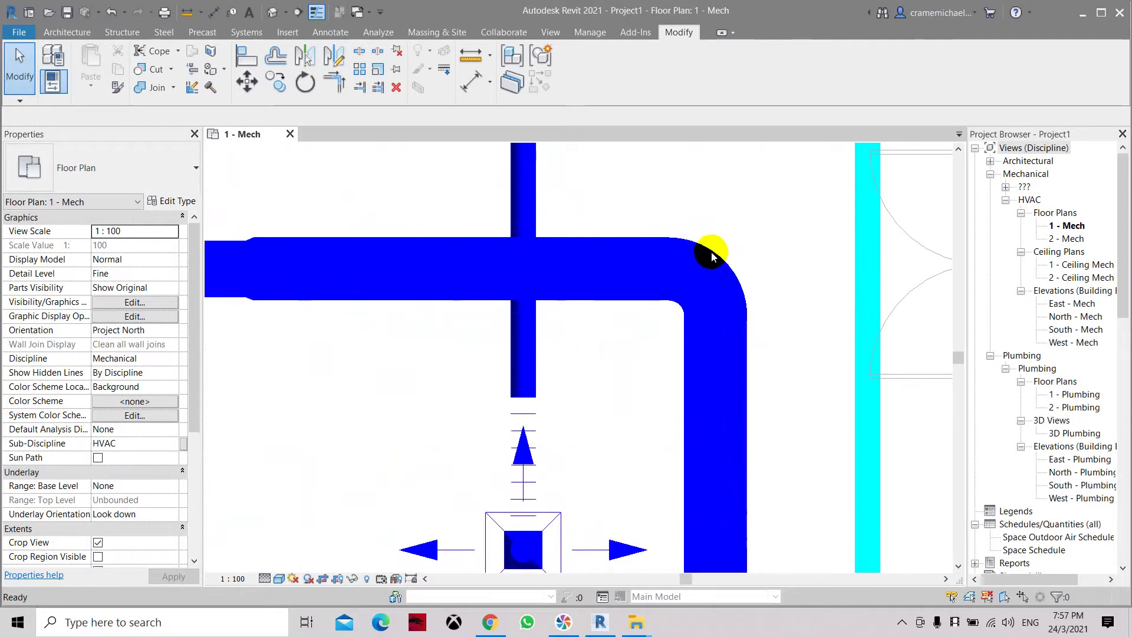
click(195, 169)
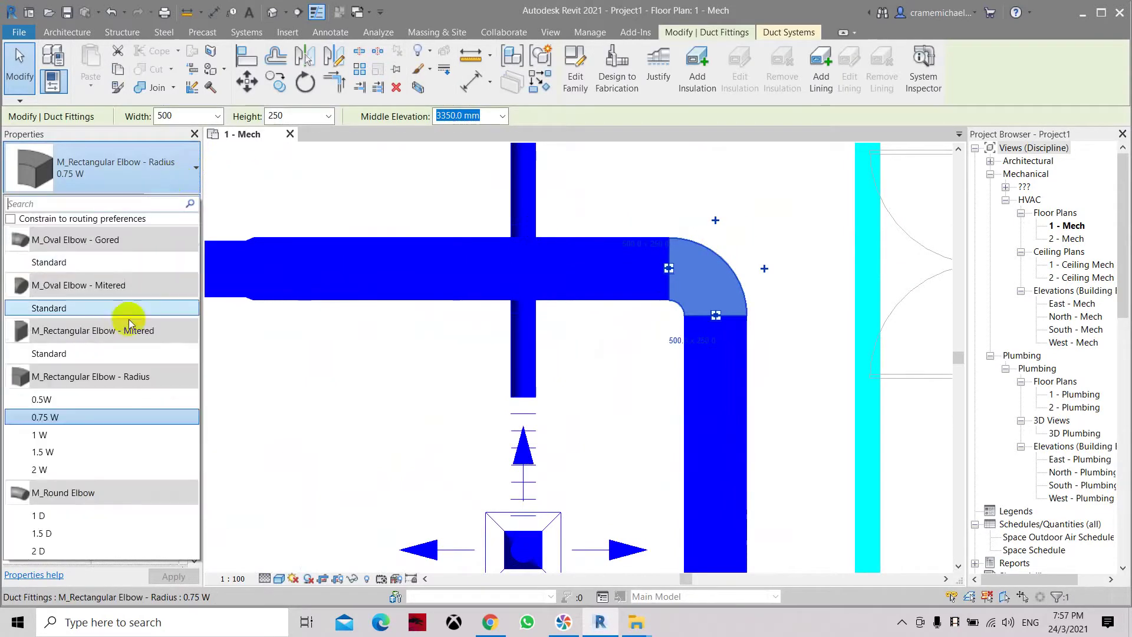
click(89, 451)
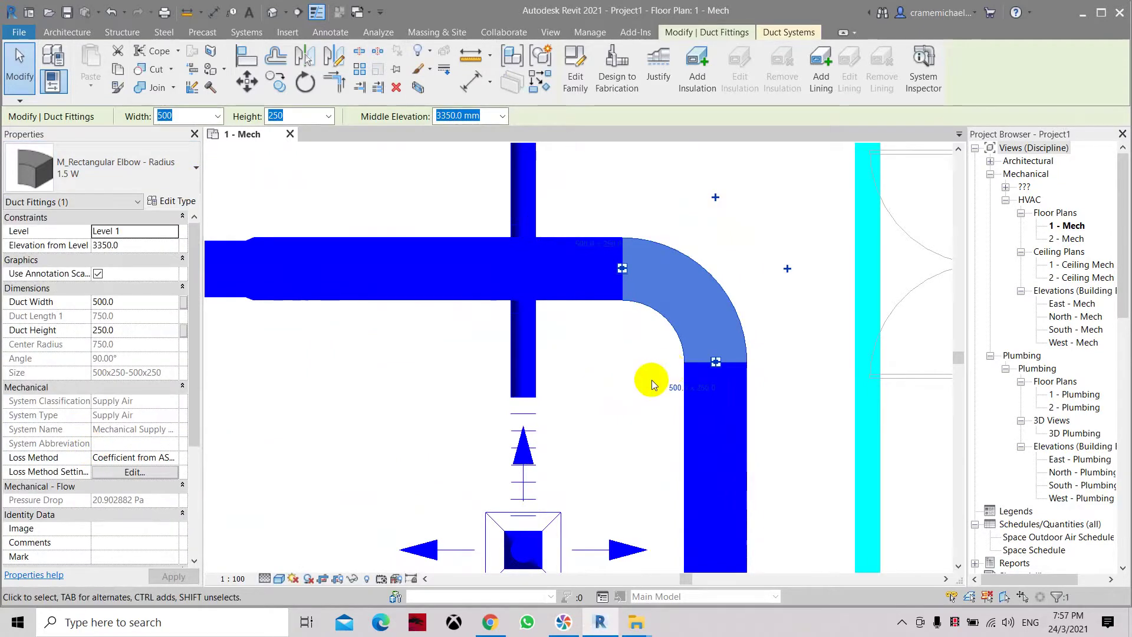
Reselect the 1.5 W elbow and open its Type Properties
click(650, 380)
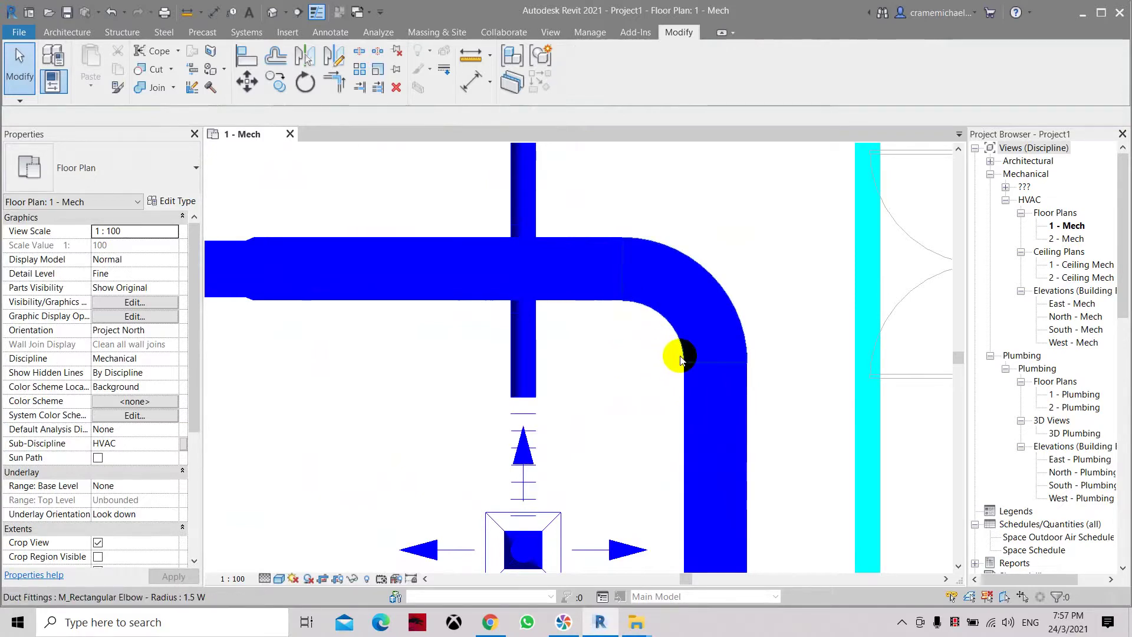
scroll(681, 360, up, 3)
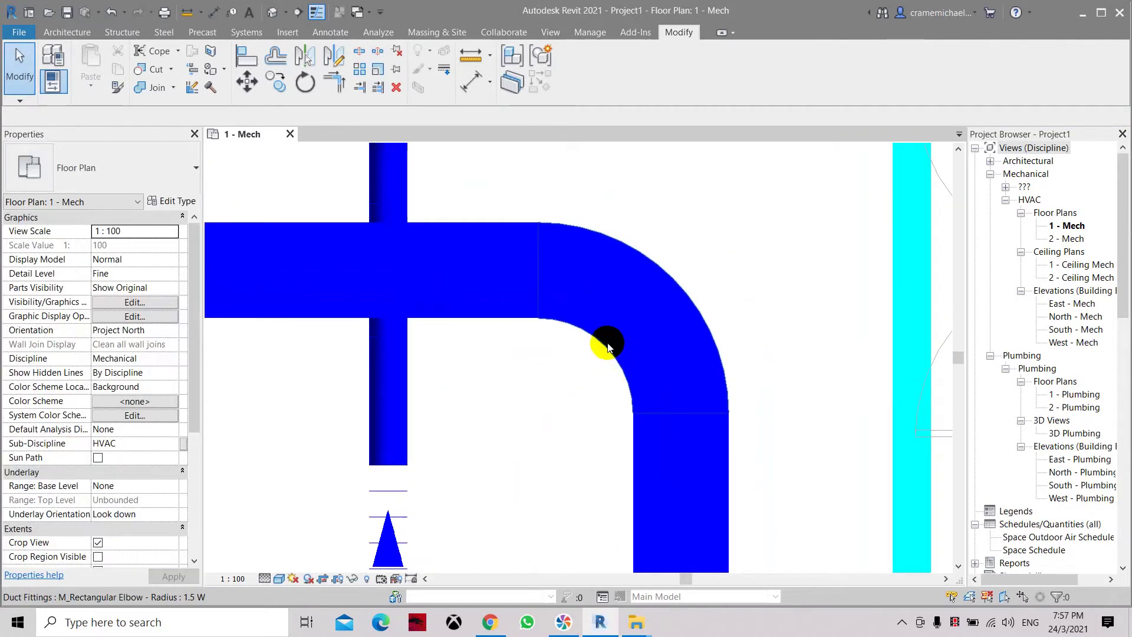
click(607, 346)
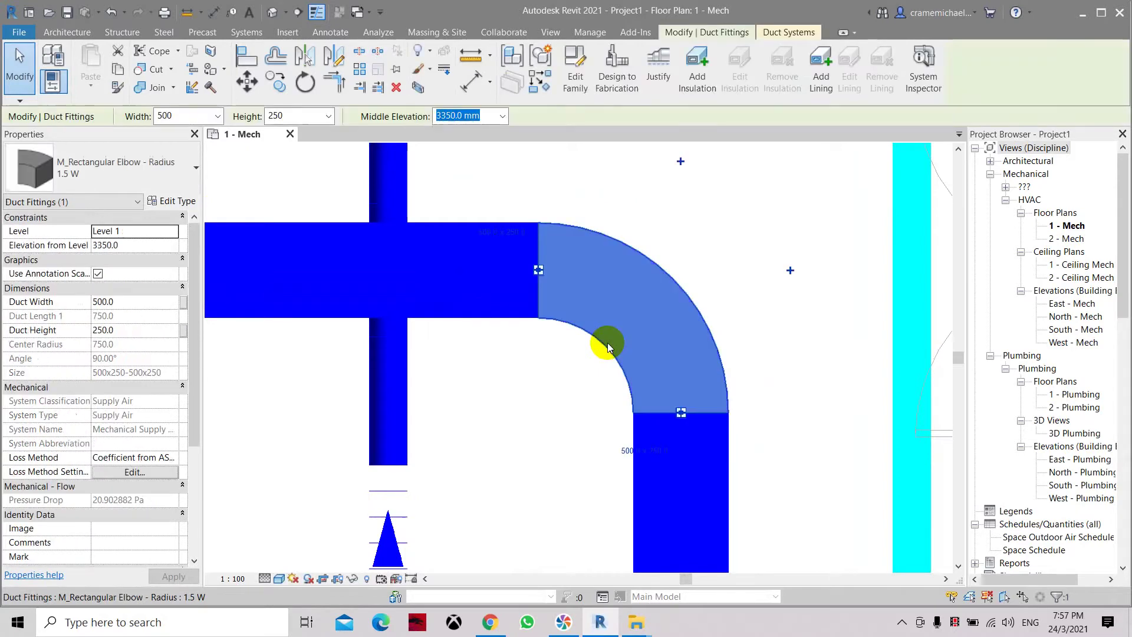
click(179, 202)
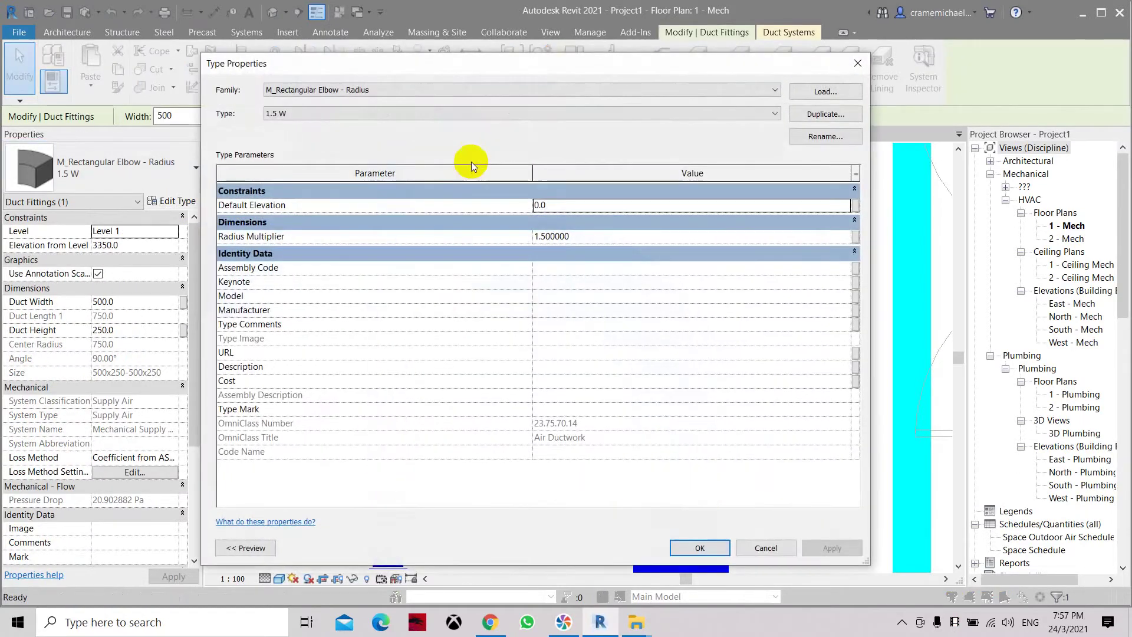
Duplicate the 1.5 W elbow type as 100R, apply it, and reselect the elbow
click(813, 113)
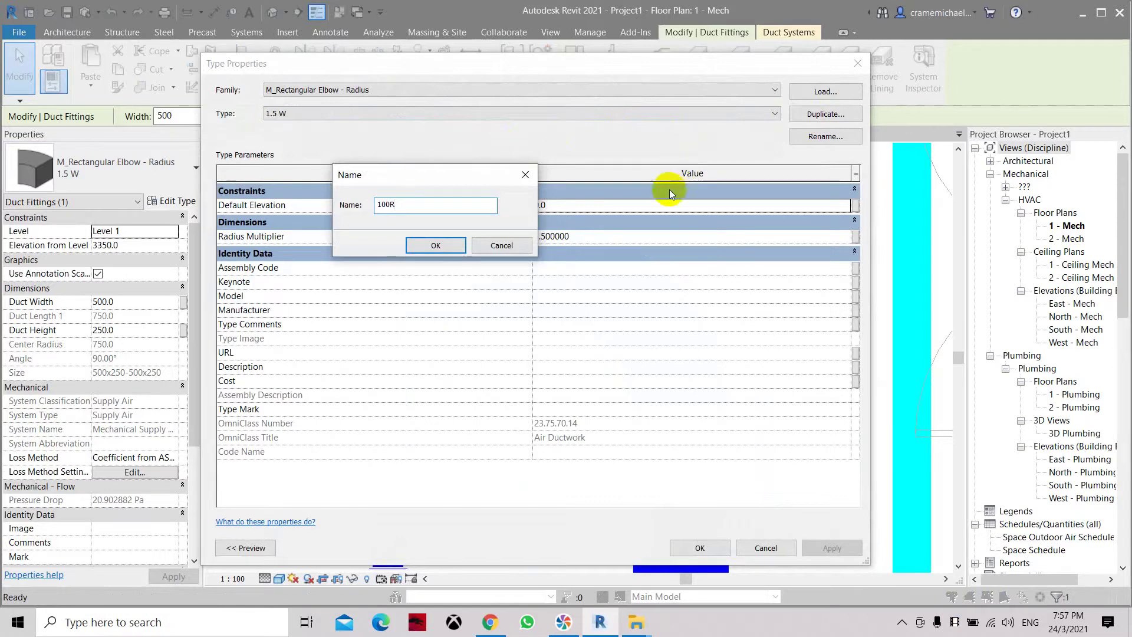
click(455, 242)
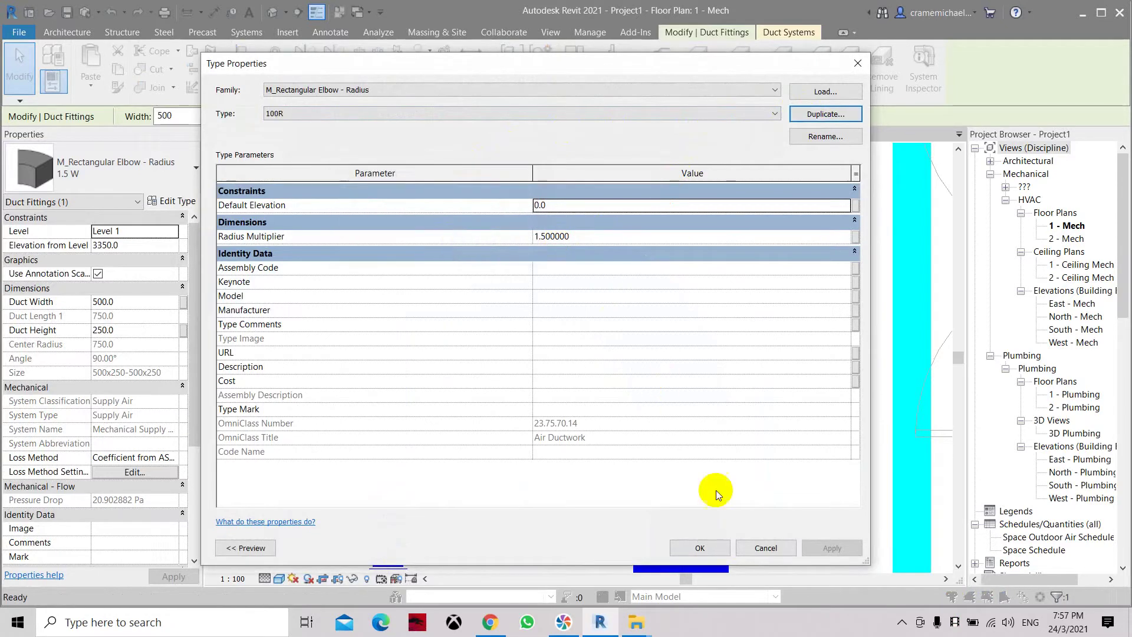
click(712, 551)
scroll(544, 307, down, 1)
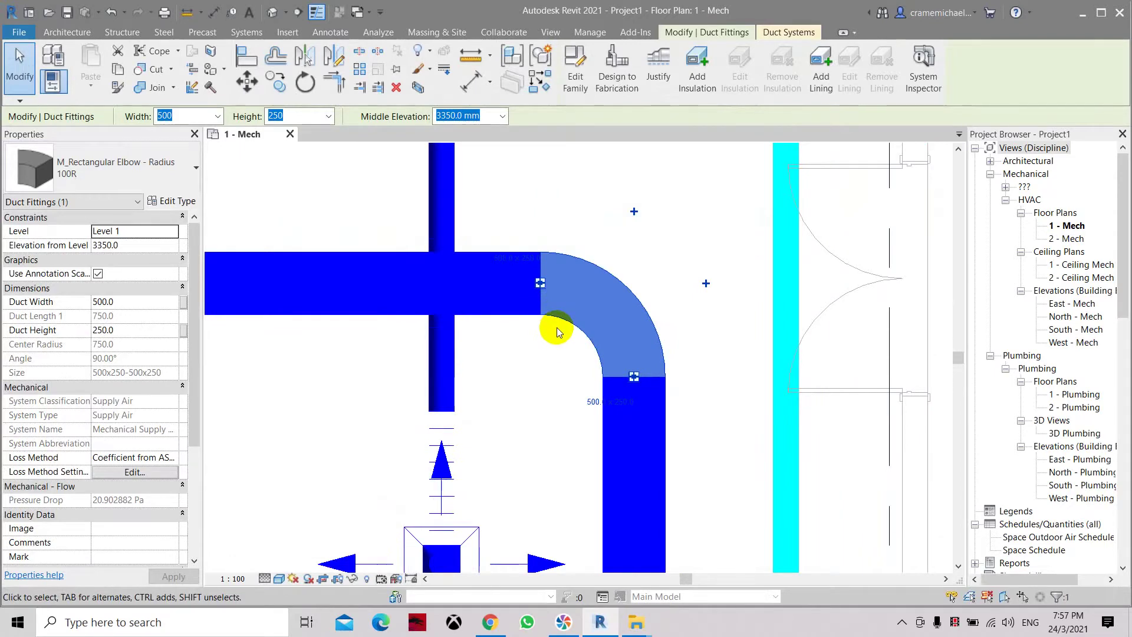
click(580, 330)
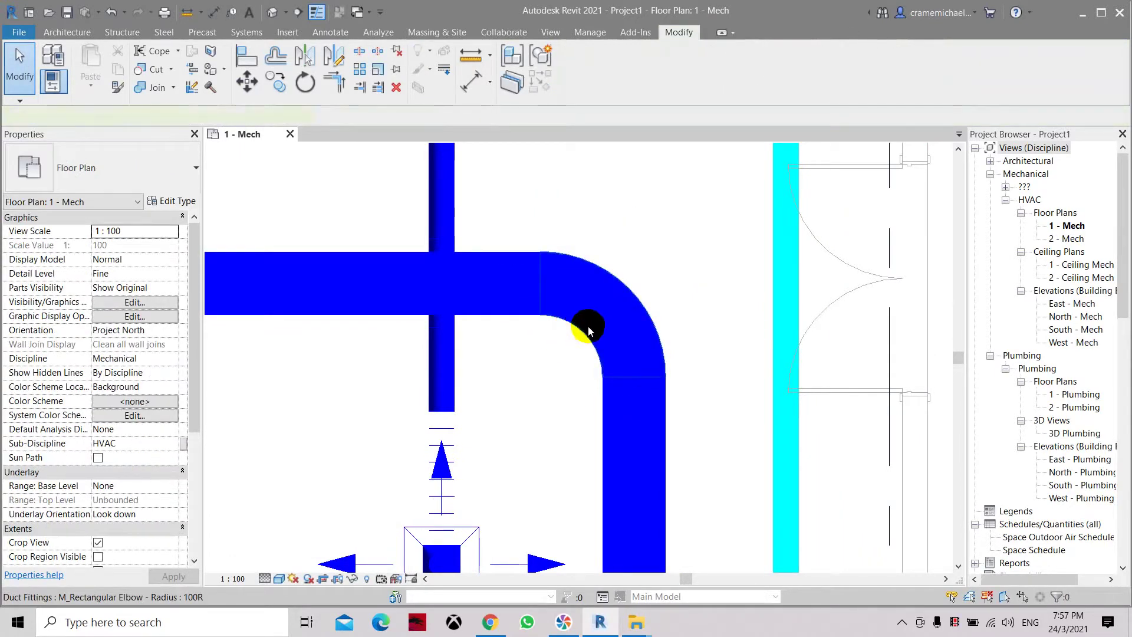
click(589, 326)
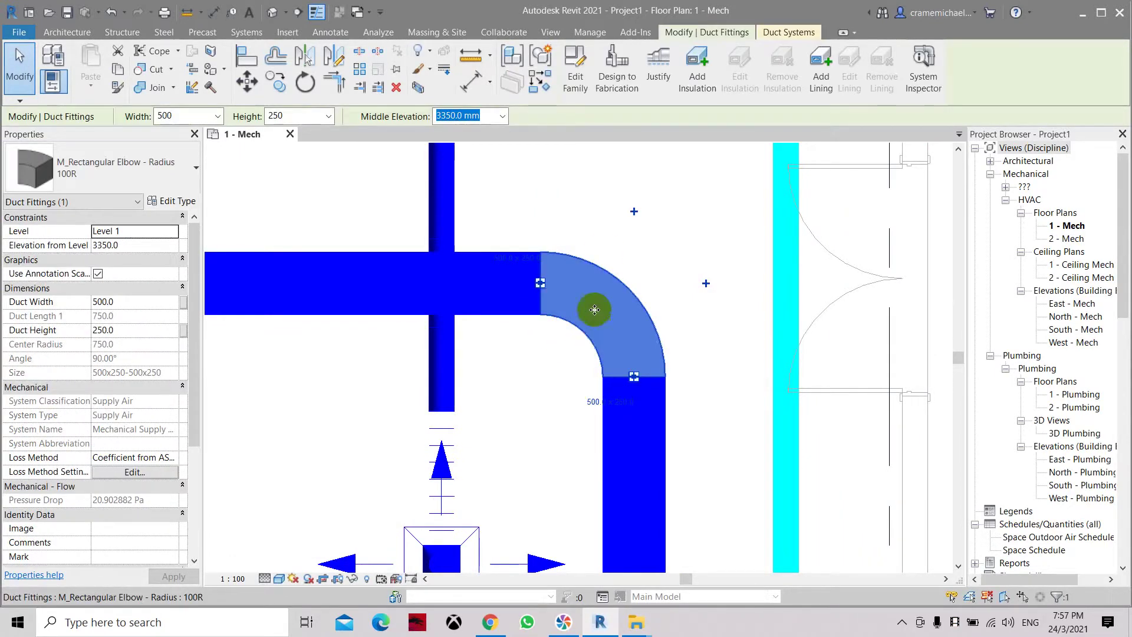
Open the elbow family for editing and switch to its Ref. Level floor plan
click(582, 73)
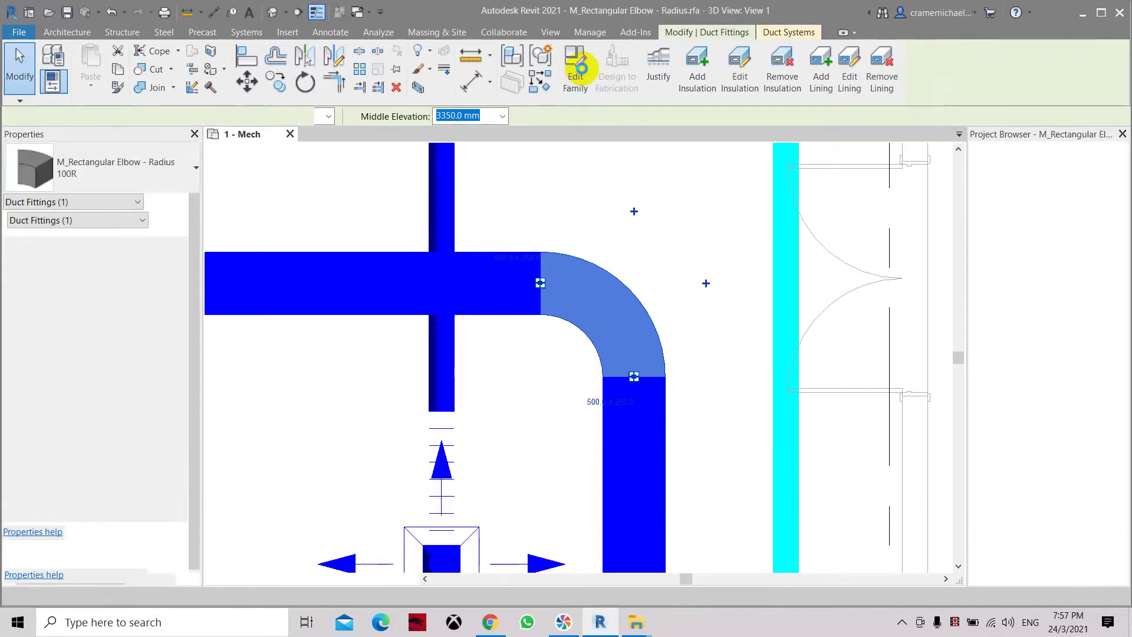
drag(923, 187, 906, 211)
click(974, 147)
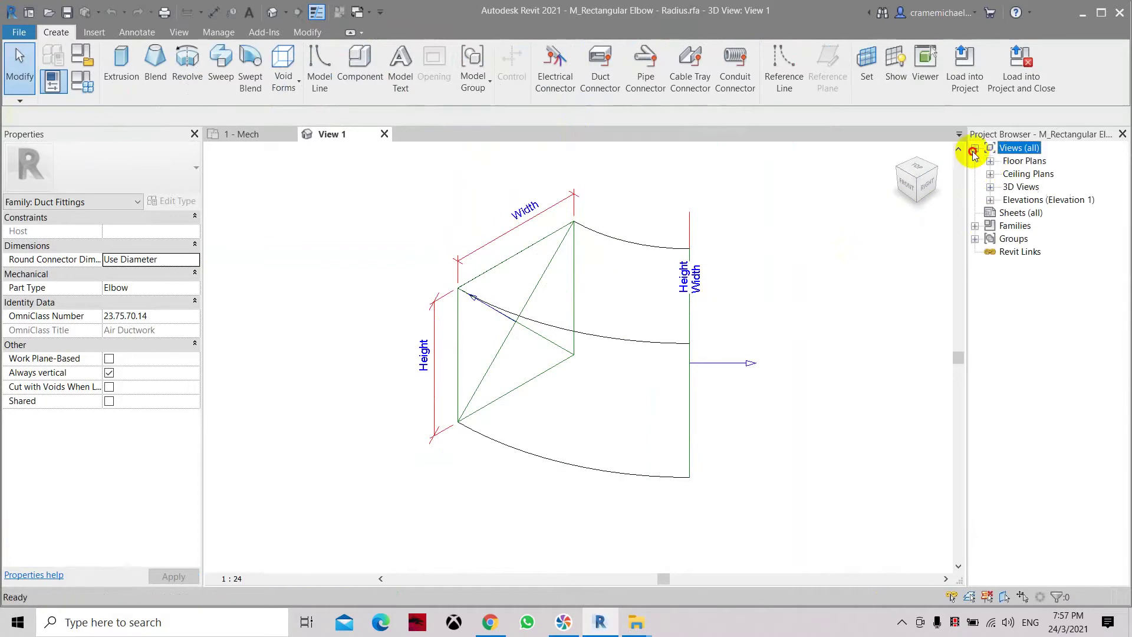
click(990, 160)
double_click(1038, 174)
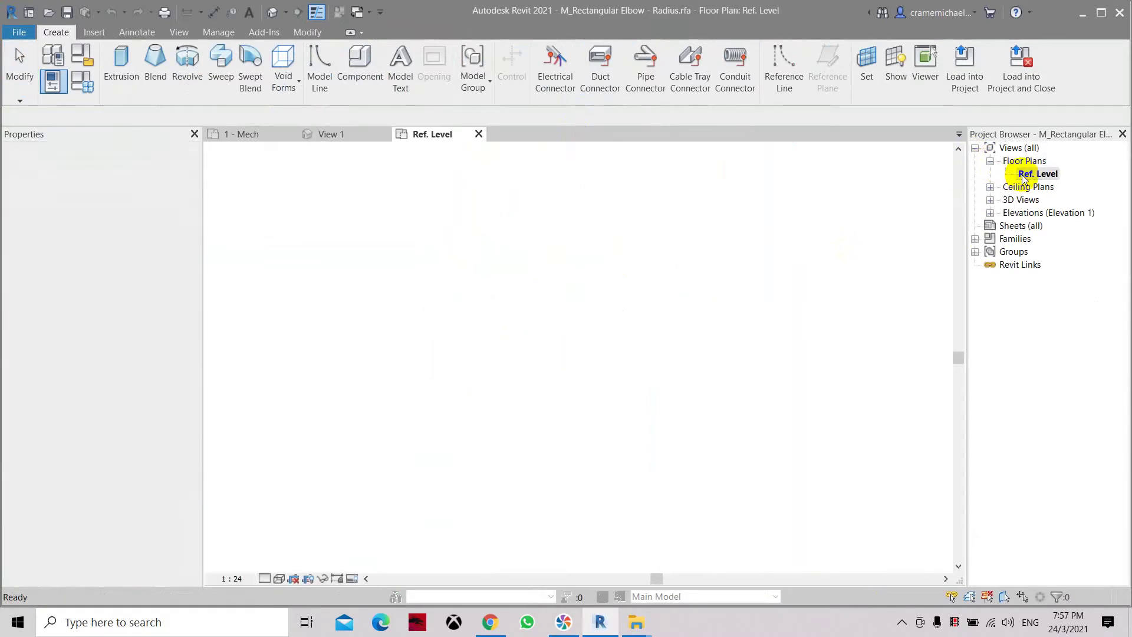
Centre the Center Radius = 450 dimension and start Visibility/Graphic Overrides with VG
scroll(597, 384, up, 1)
scroll(308, 323, up, 1)
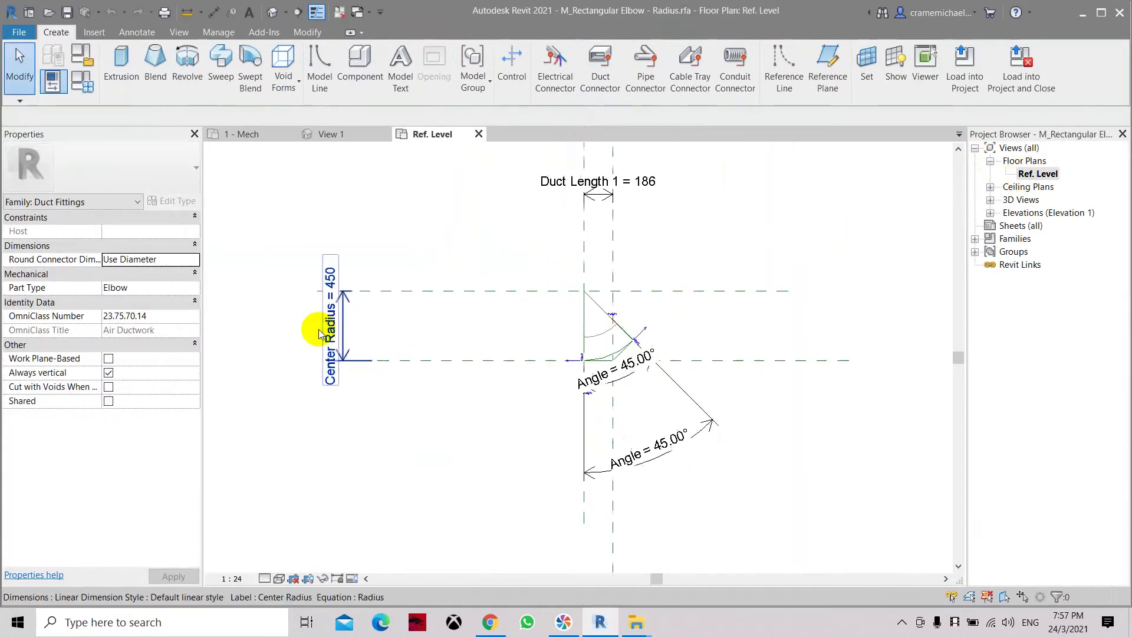
scroll(345, 333, up, 1)
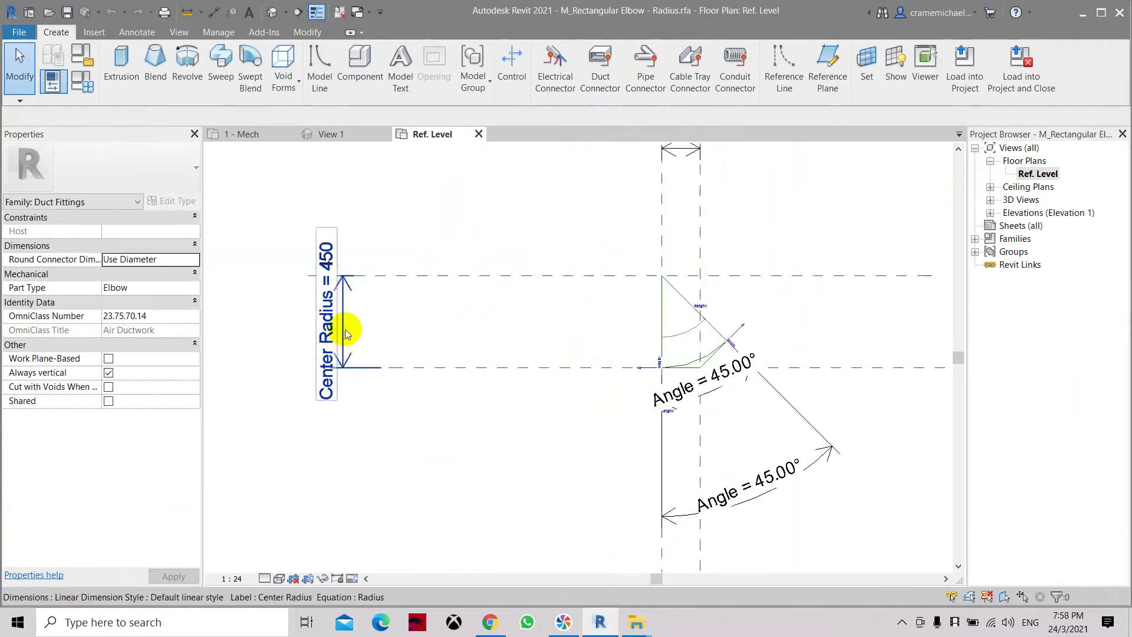
middle_drag(513, 354, 503, 384)
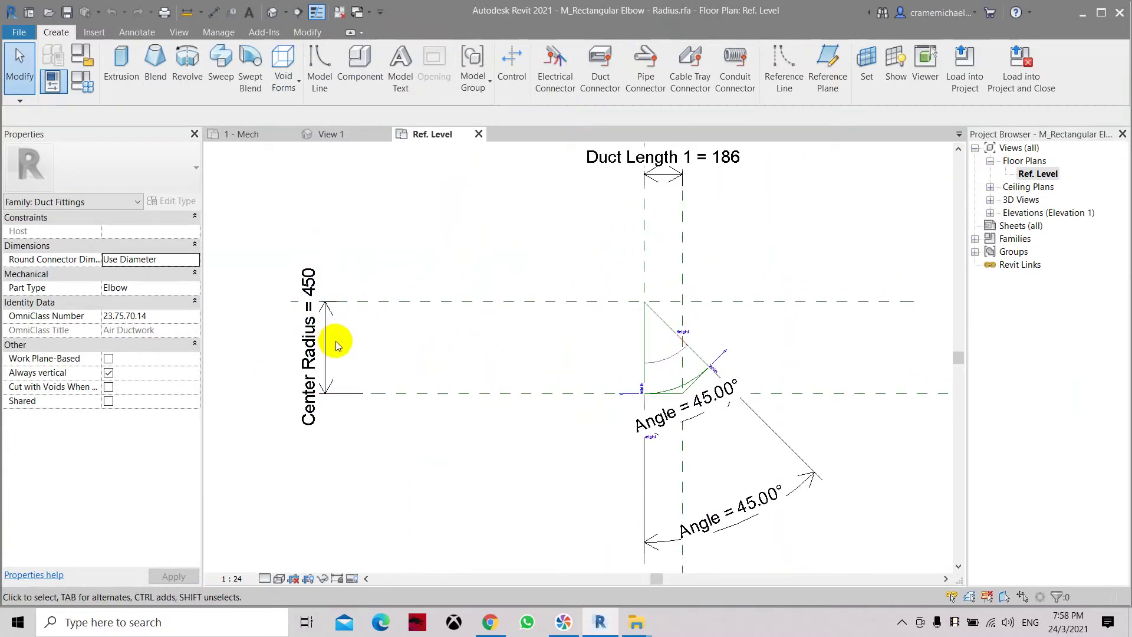
key(v)
key(v)
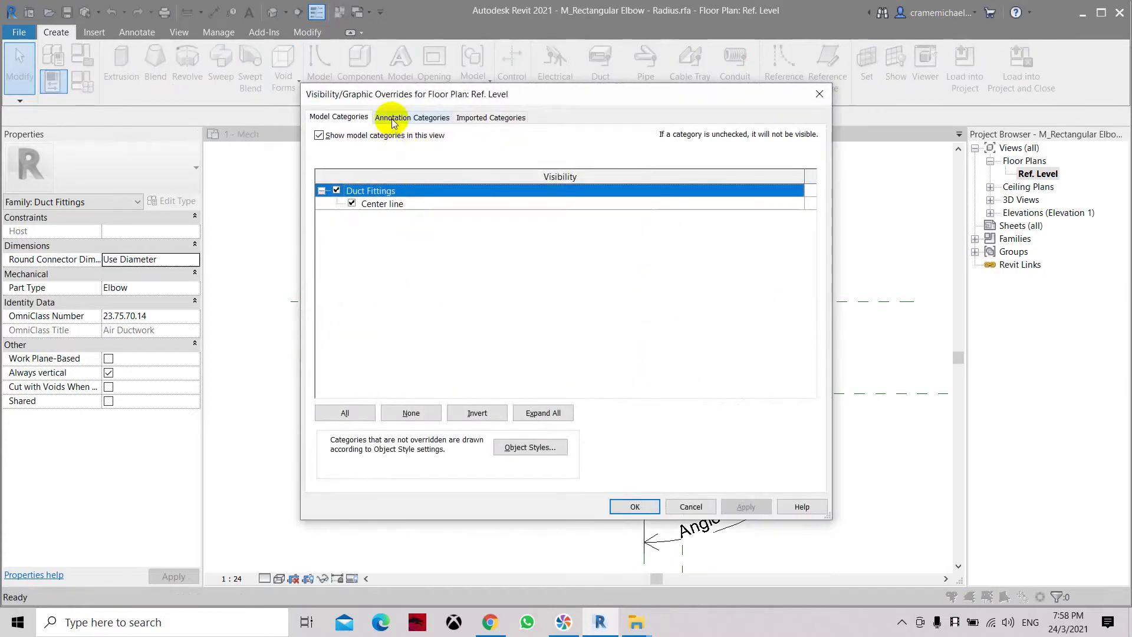
Turn off all annotation categories in the Ref. Level plan's visibility settings
click(393, 118)
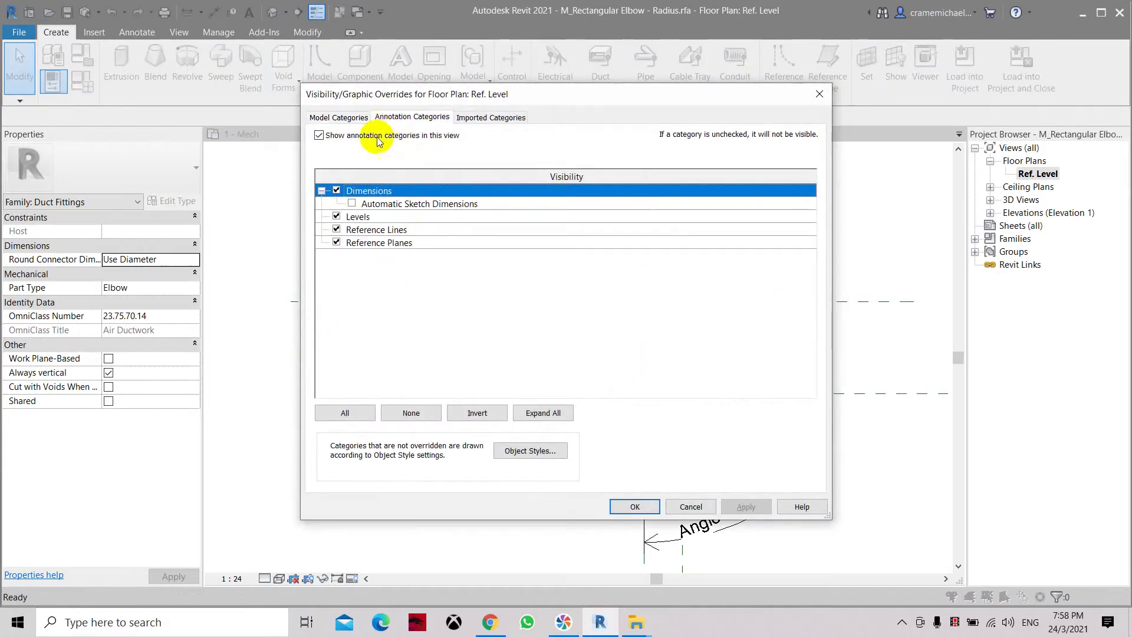
click(318, 139)
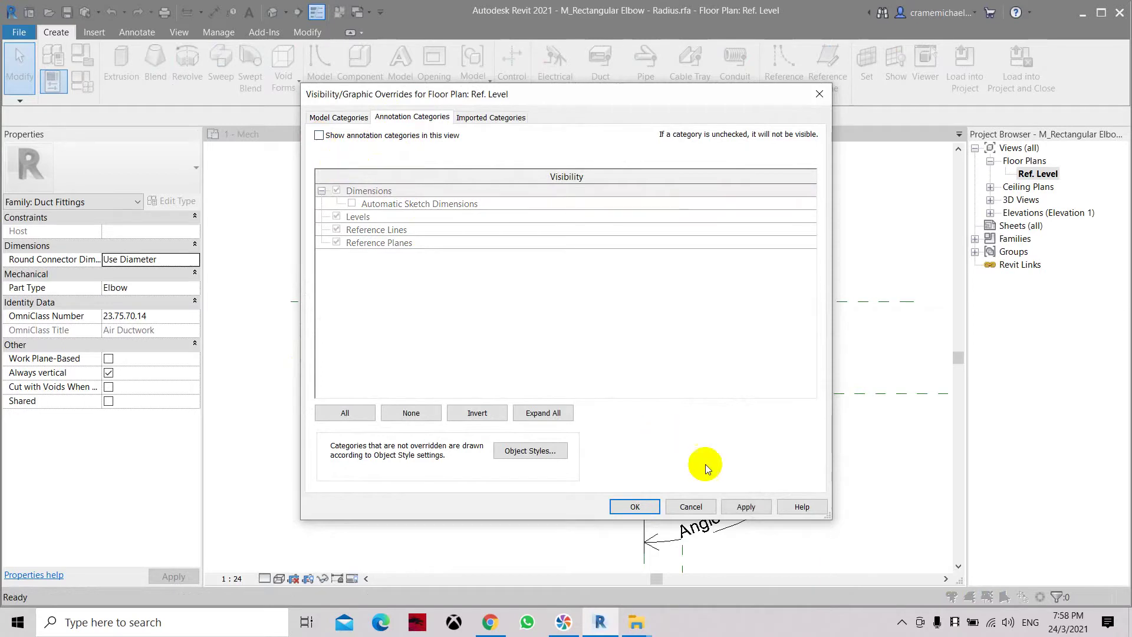
click(635, 506)
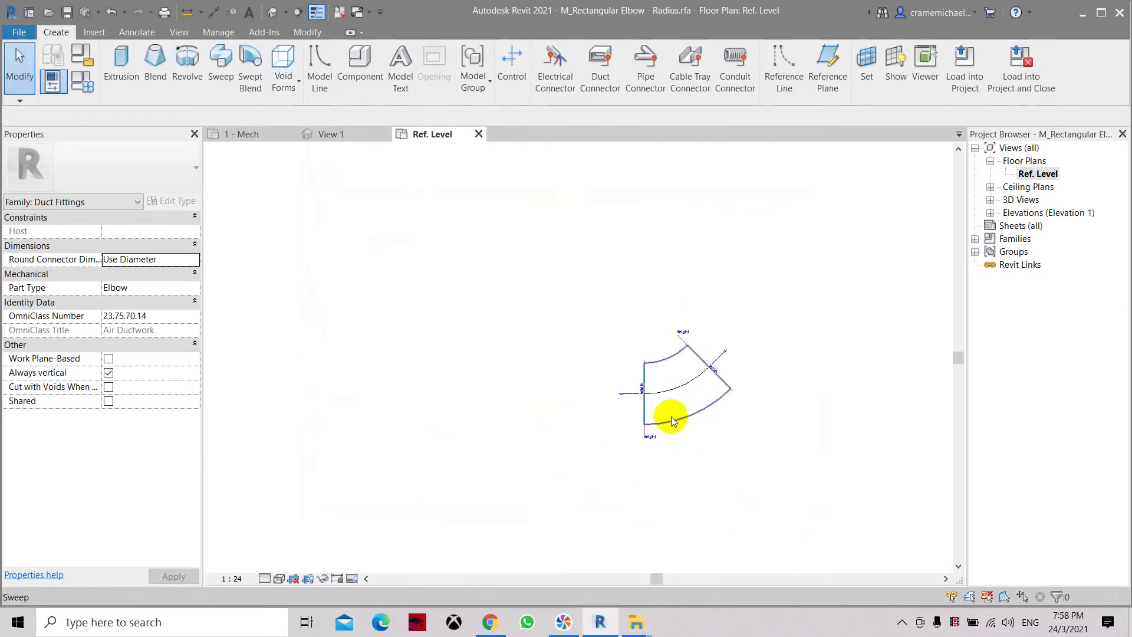
middle_drag(679, 396, 631, 384)
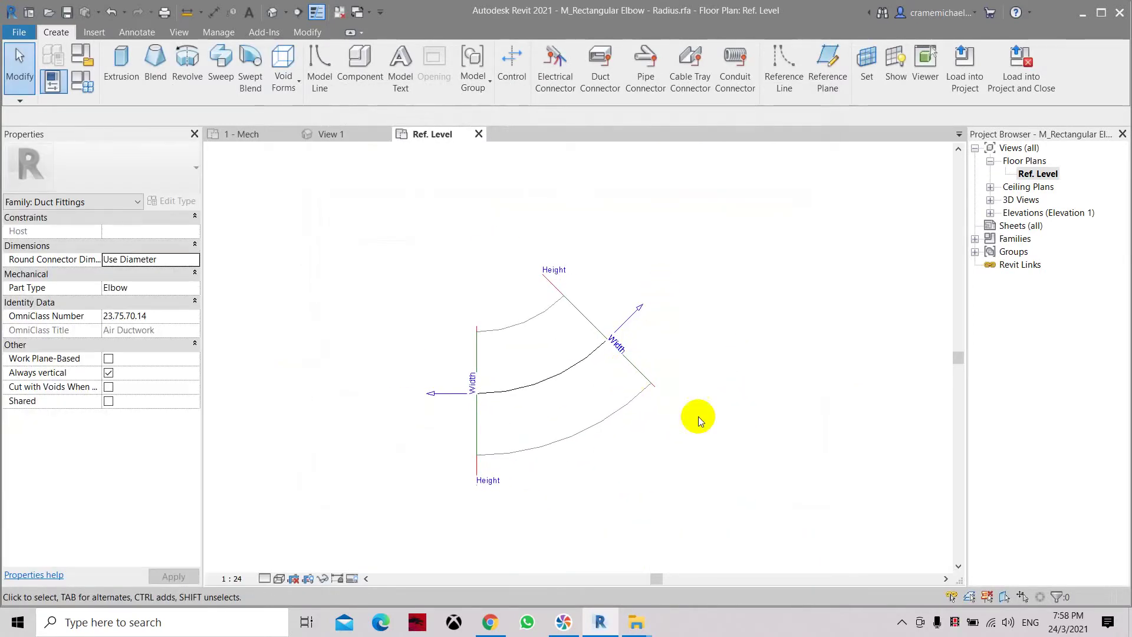
scroll(641, 344, up, 1)
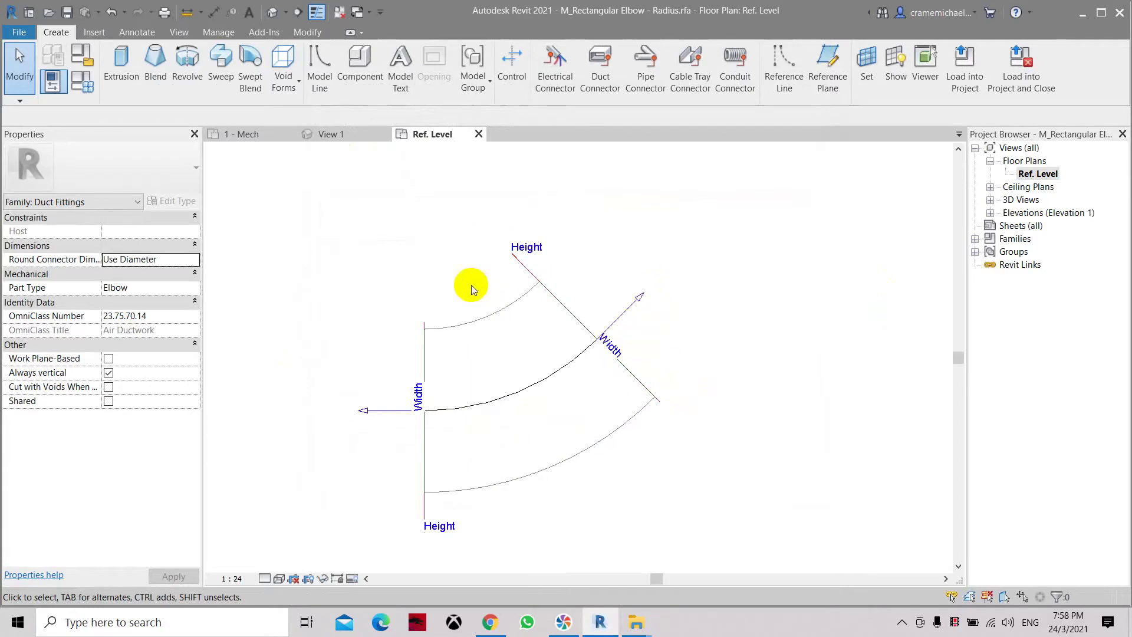
Re-enable annotation categories, including Automatic Sketch Dimensions, and apply the change
key(v)
key(v)
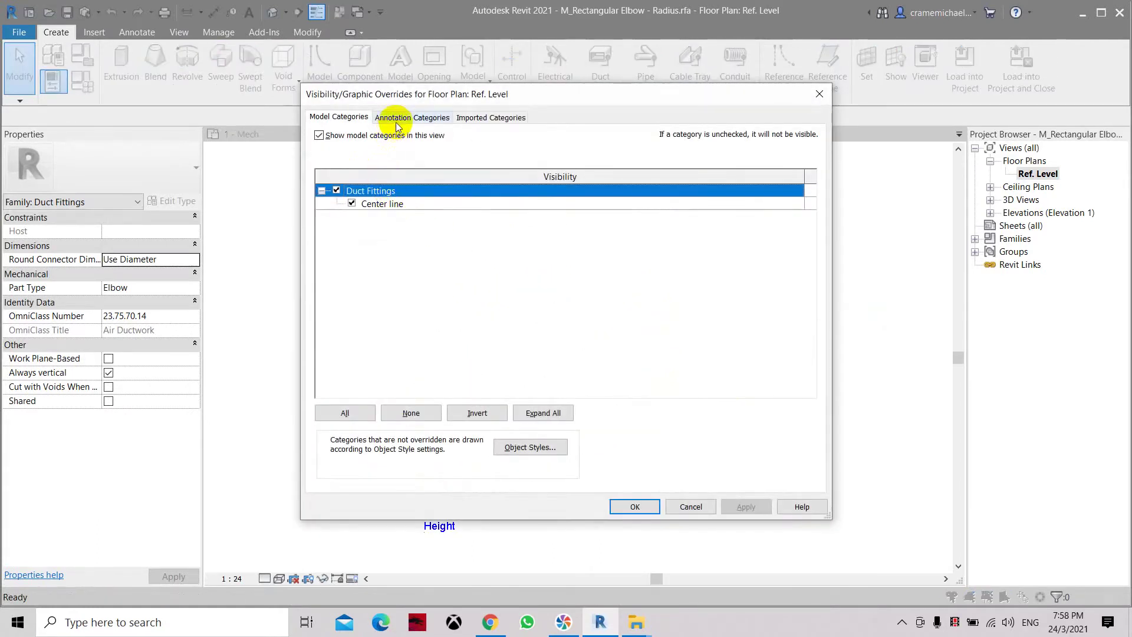
click(400, 120)
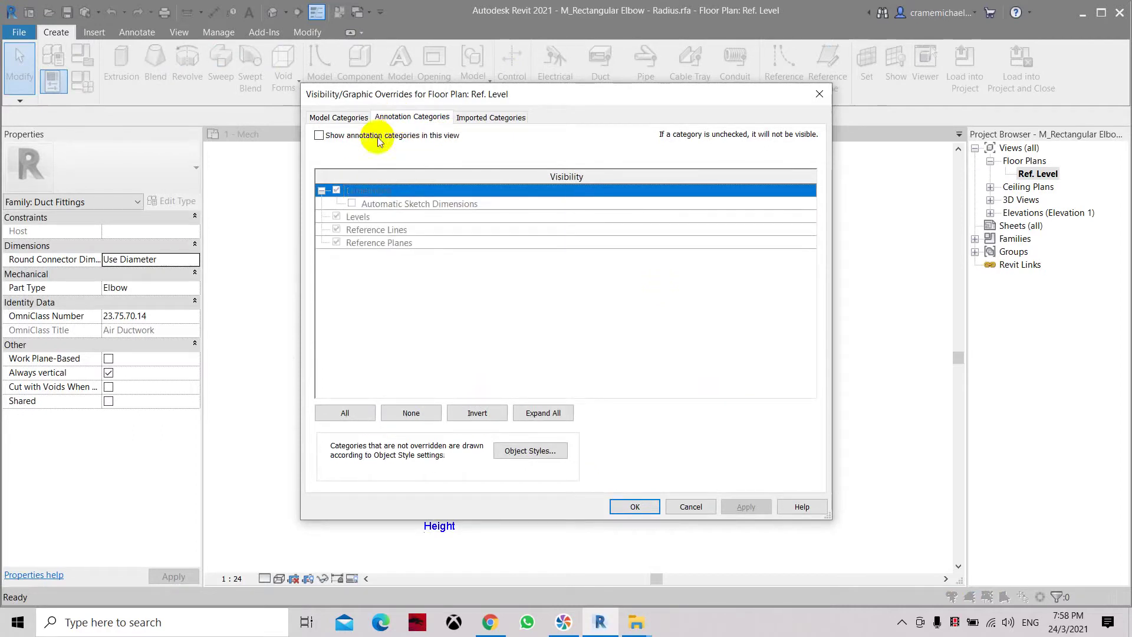
click(319, 136)
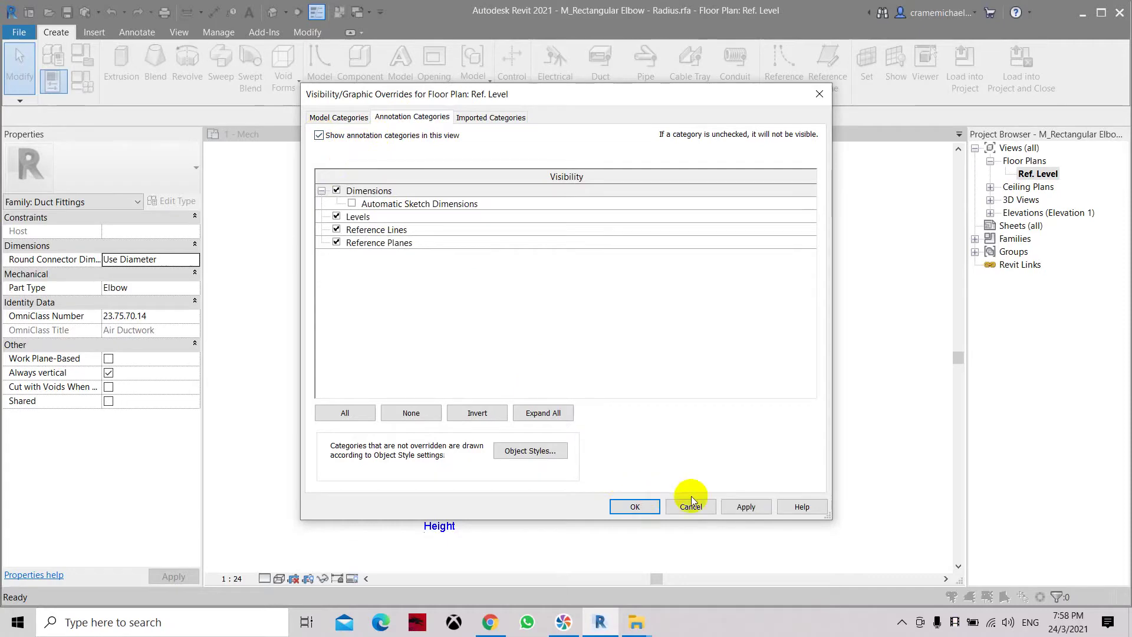
click(351, 203)
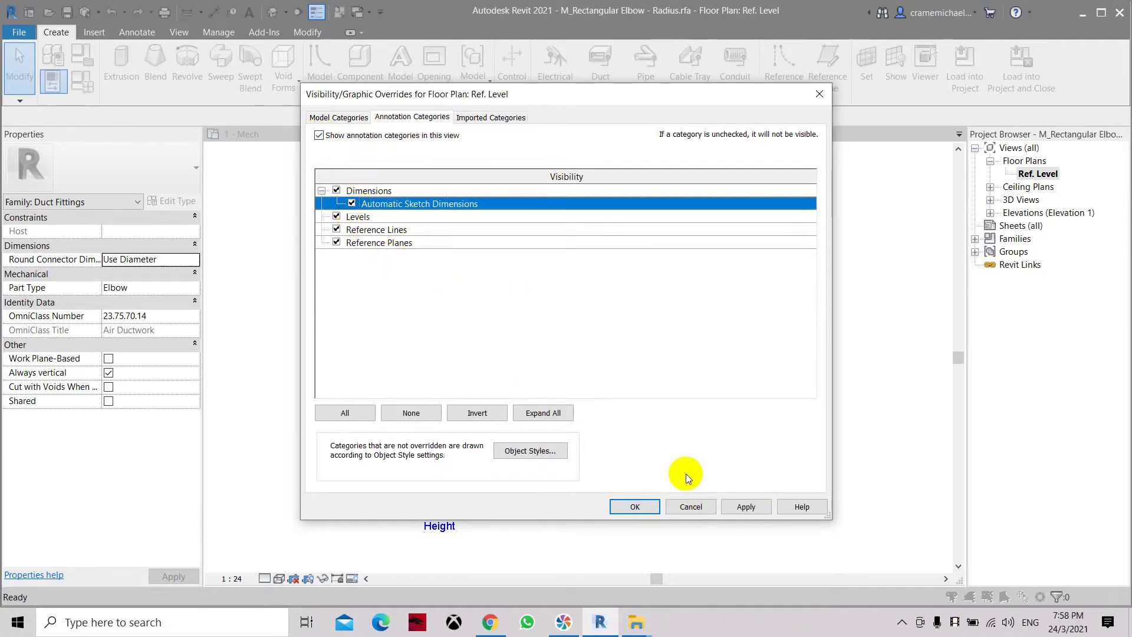
click(746, 506)
click(628, 507)
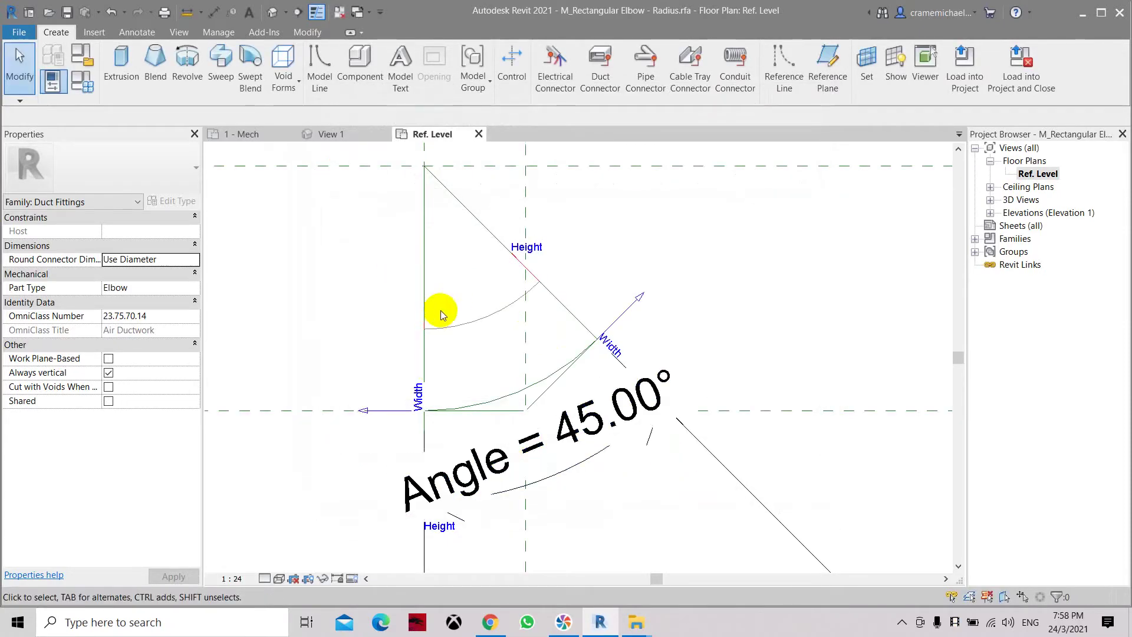
Select the Center Radius dimension and check Family Types: 1.5 × 300 = 450 mm
middle_drag(440, 312, 560, 323)
scroll(561, 324, down, 2)
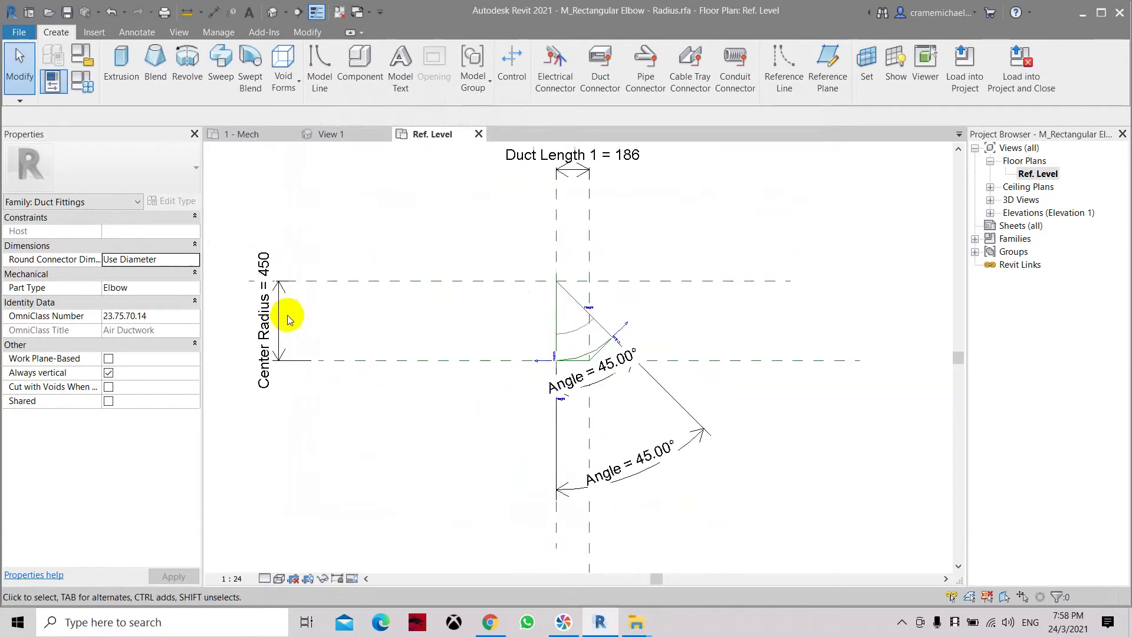
scroll(261, 313, up, 1)
click(261, 312)
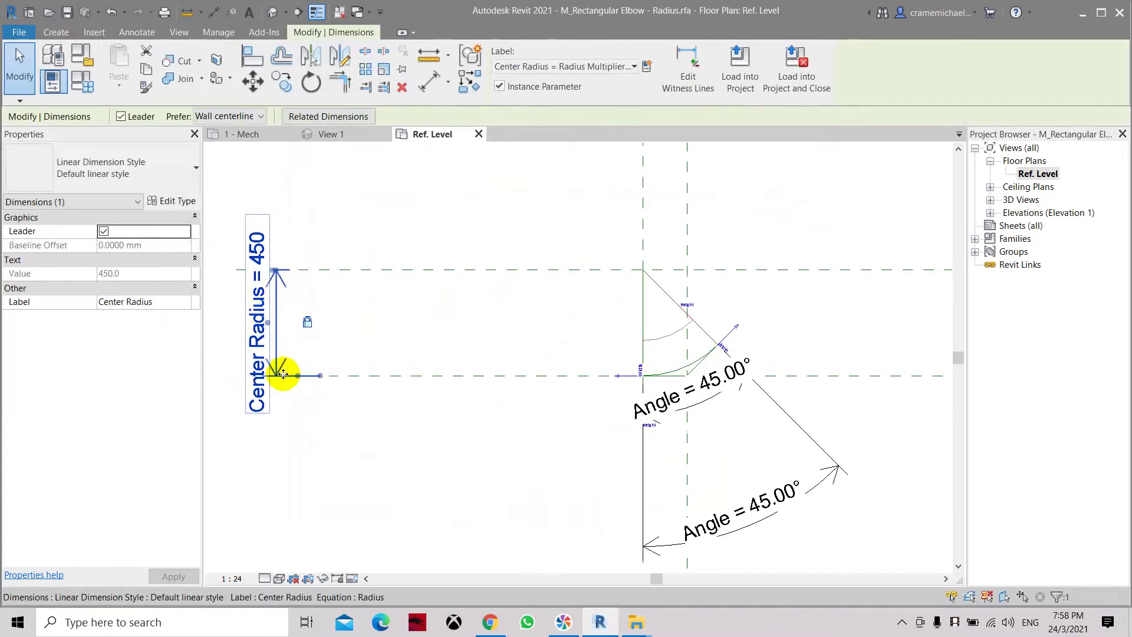
click(83, 81)
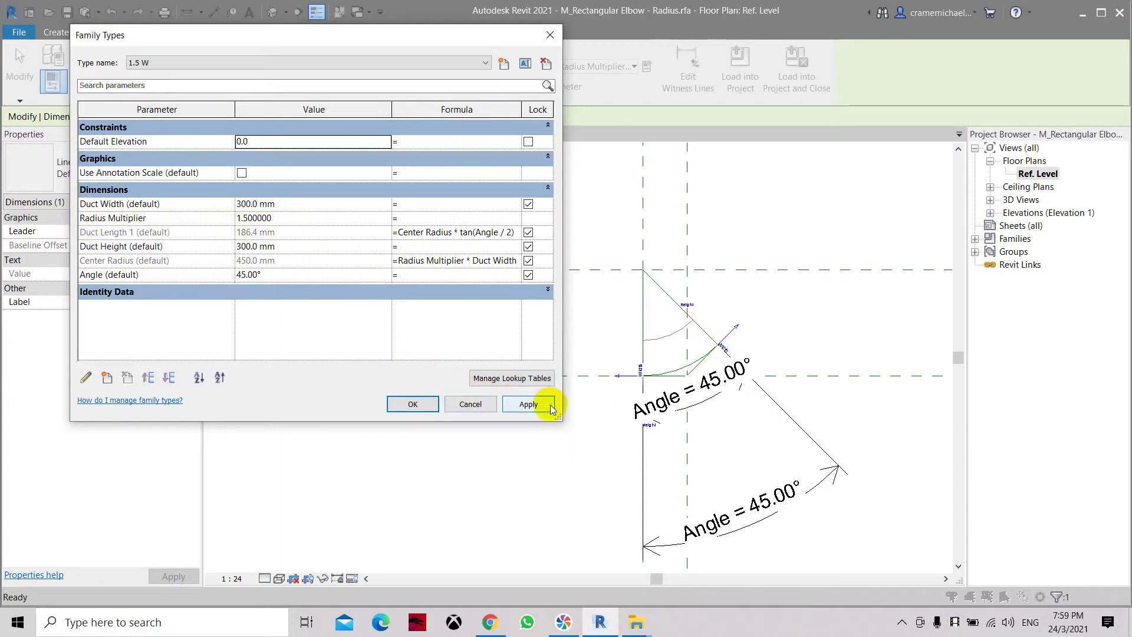
click(530, 404)
Close Family Types and centre the sweep with its Height, Width labels and Angle = 45.00°
click(426, 406)
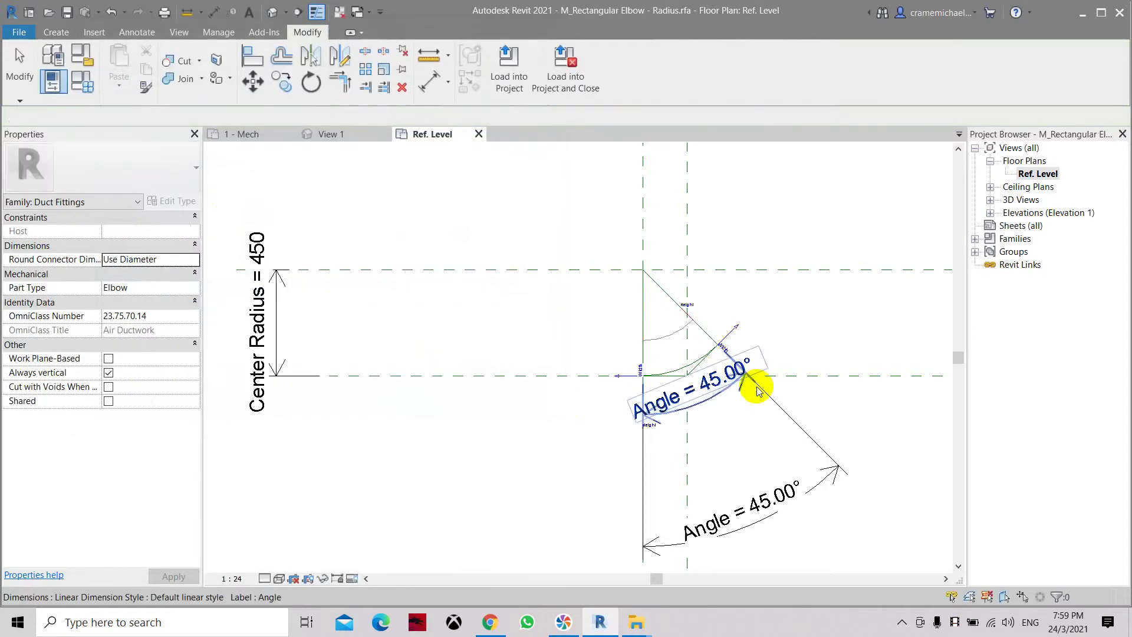
scroll(757, 390, up, 2)
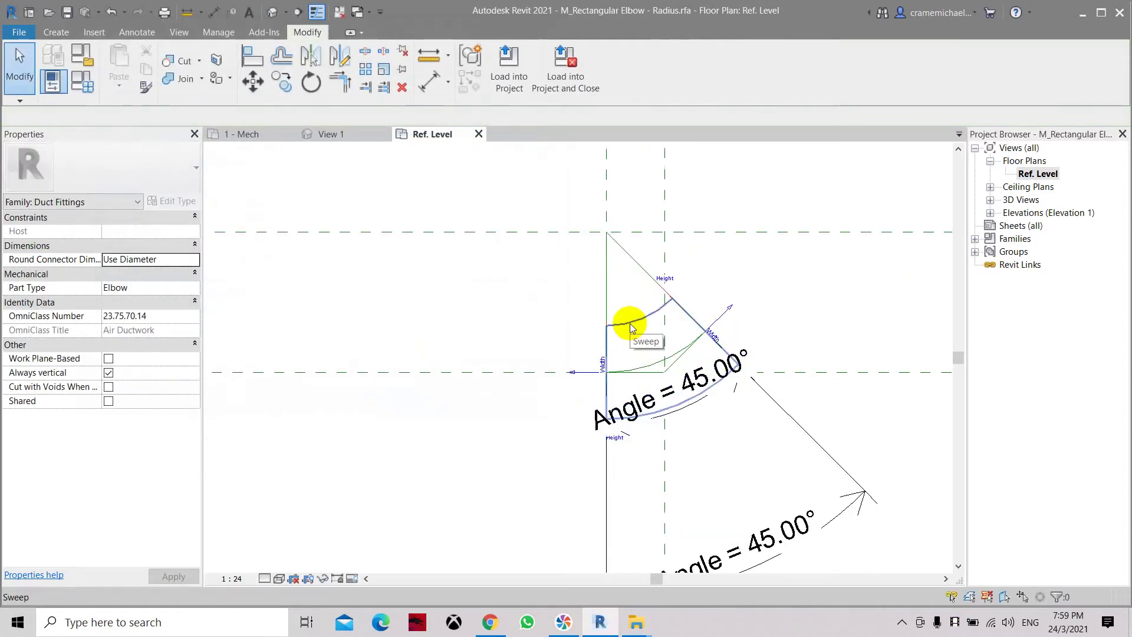
scroll(629, 323, up, 2)
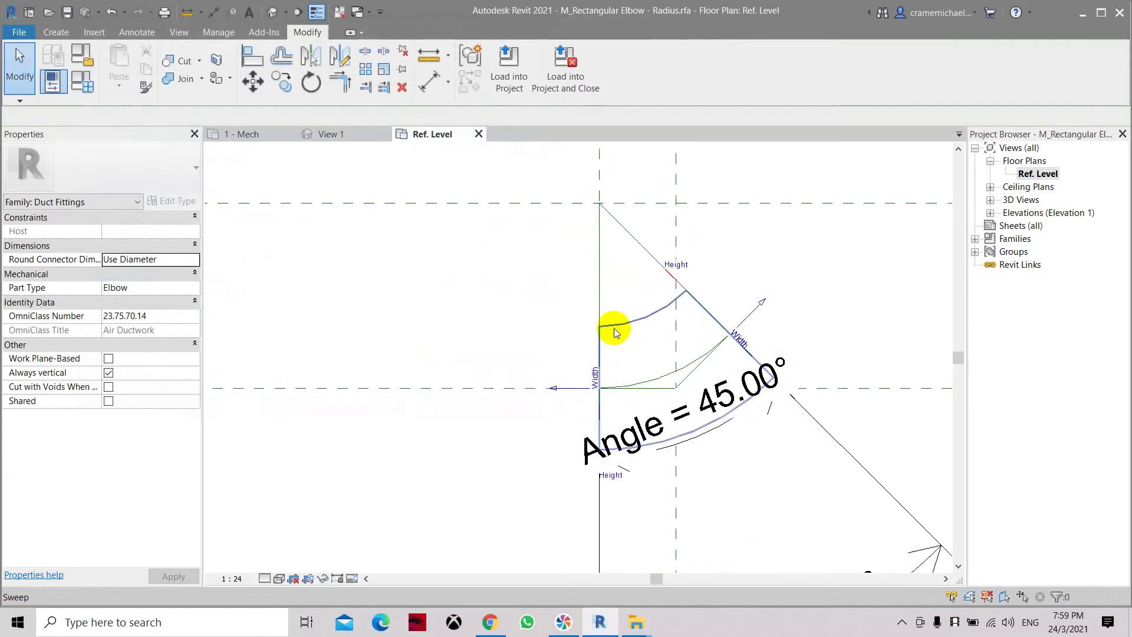
middle_drag(616, 333, 523, 374)
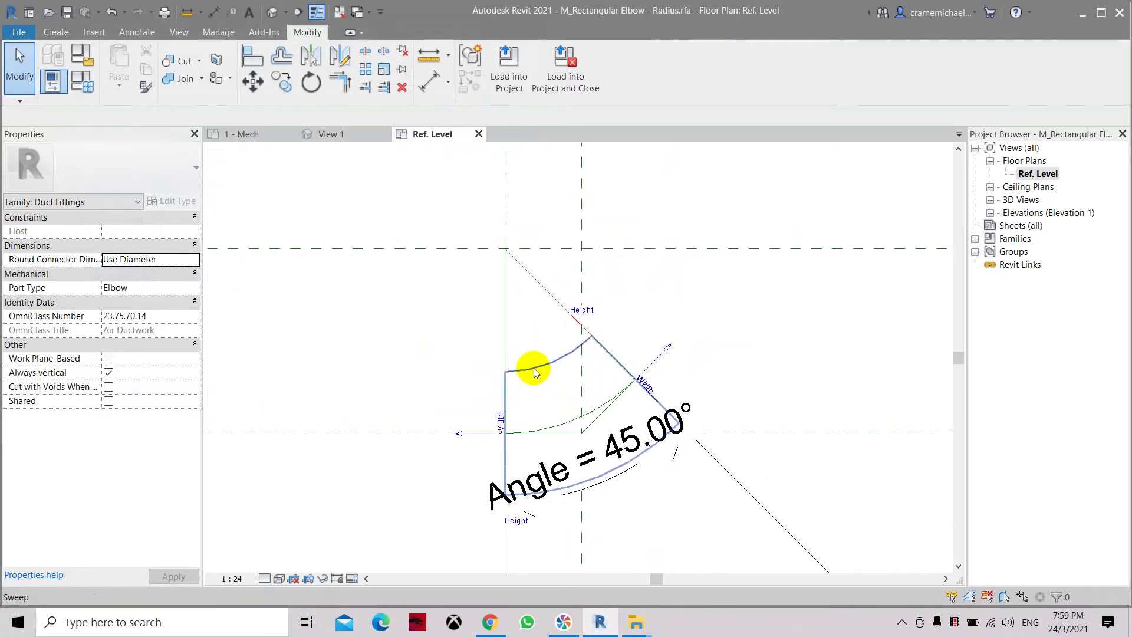
scroll(533, 364, down, 2)
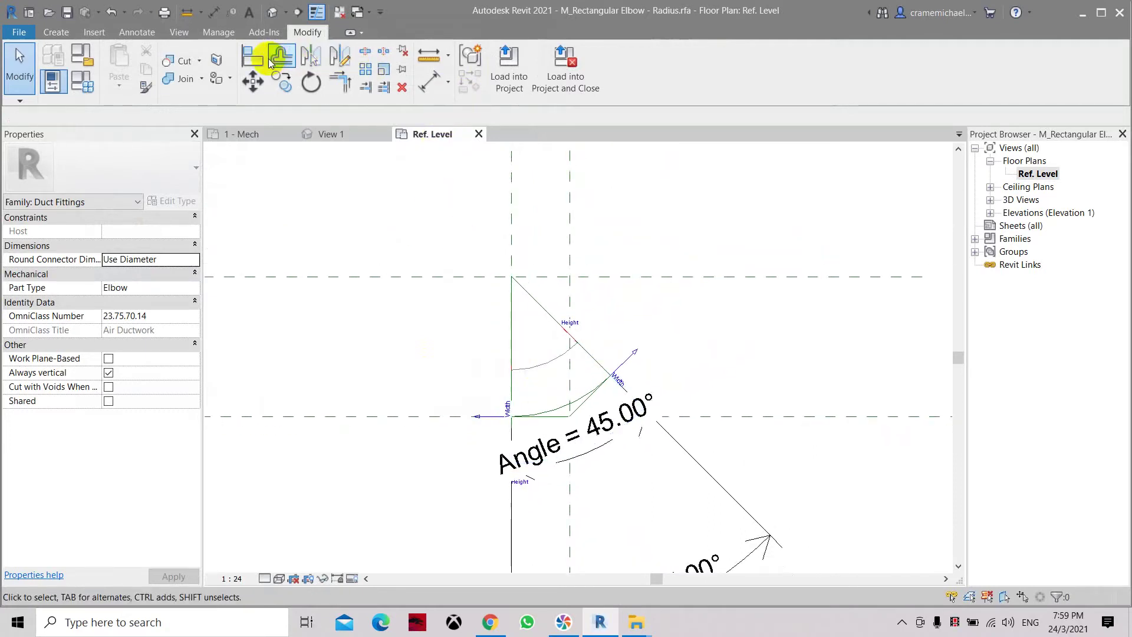
Place a radial dimension of 300 on the elbow's sweep arc
click(447, 84)
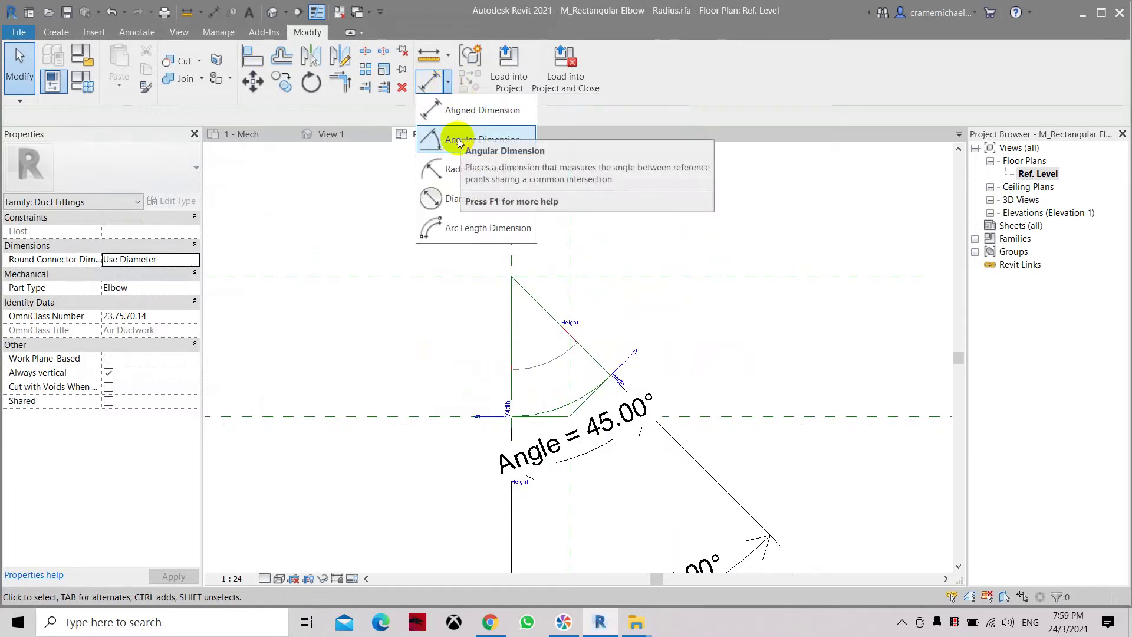
click(454, 170)
scroll(532, 343, up, 1)
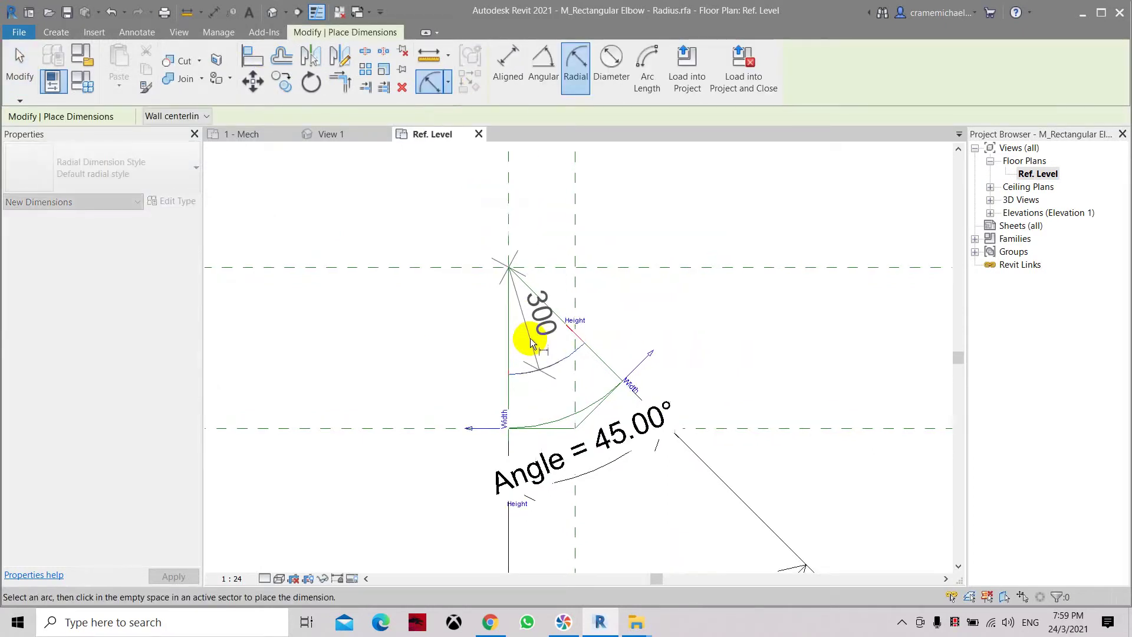
scroll(532, 344, up, 2)
key(Escape)
key(Escape)
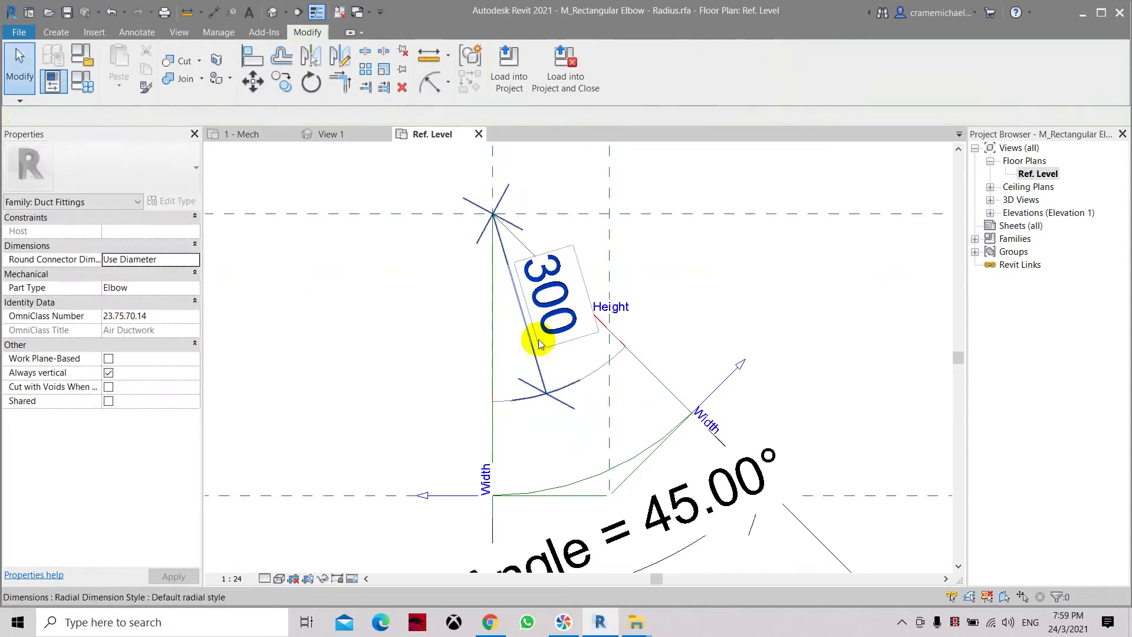
Label the 300 radial dimension with a new Radius type parameter and review the layout
click(534, 352)
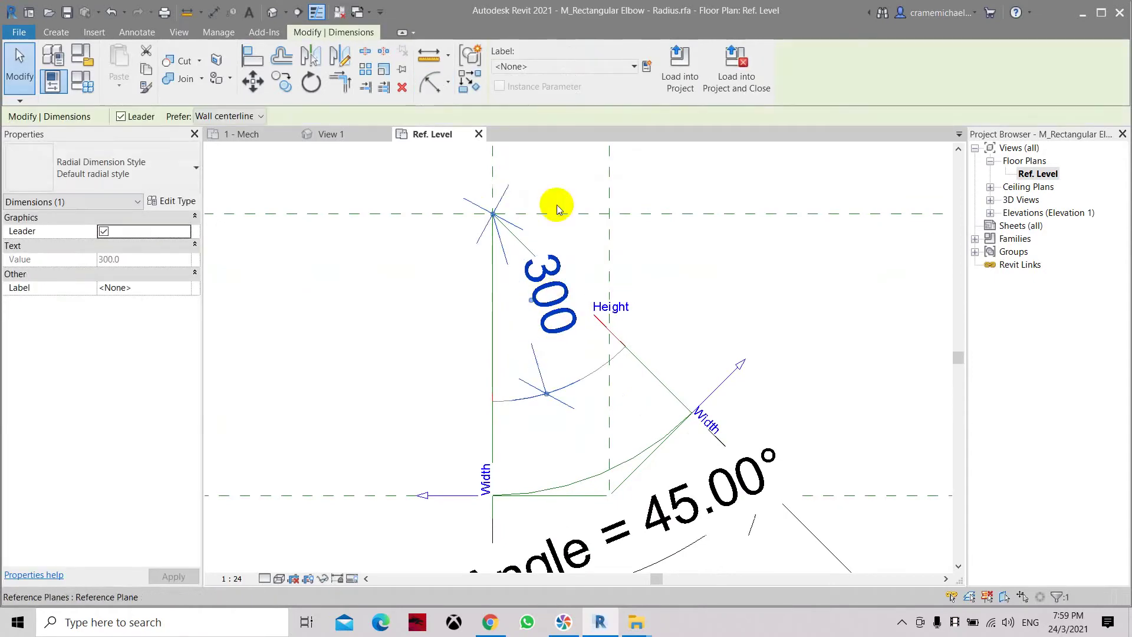
click(639, 74)
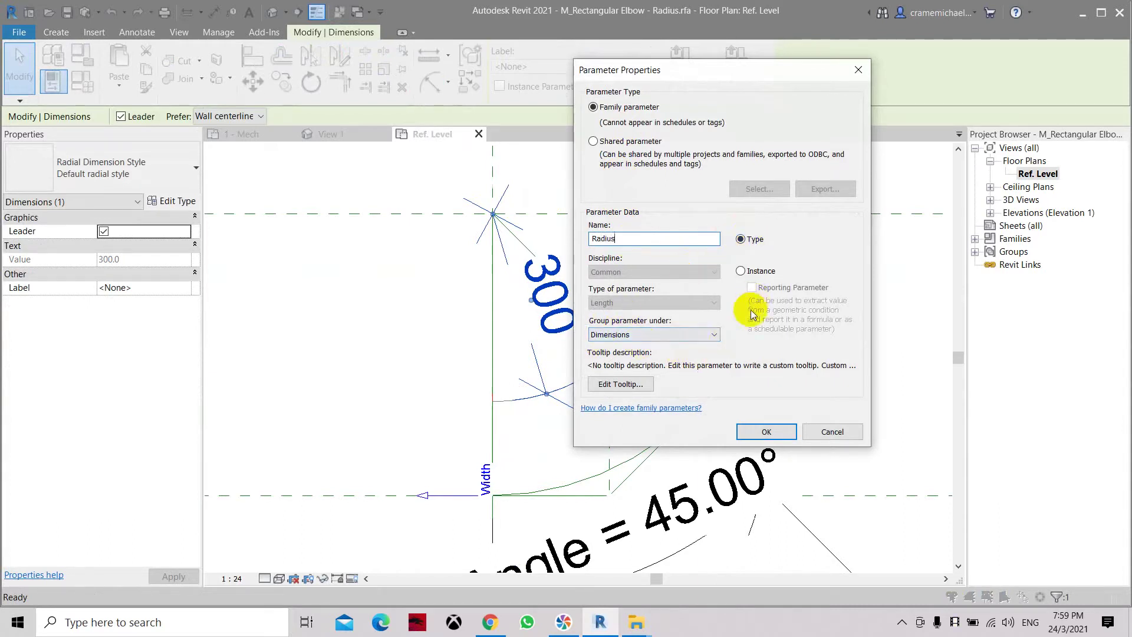
click(763, 433)
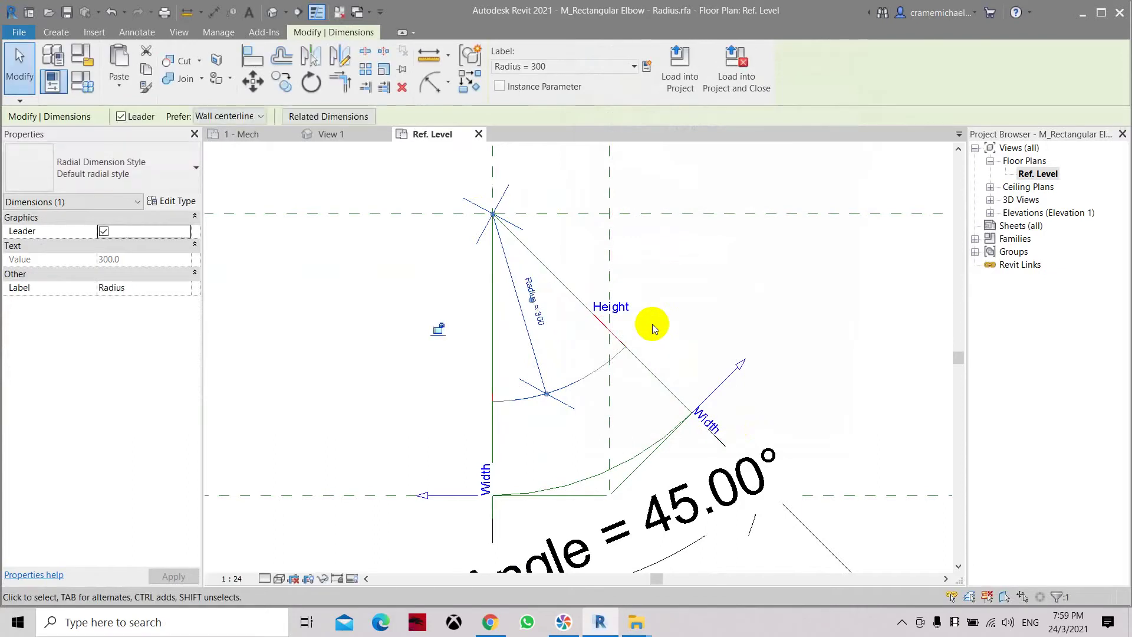
scroll(575, 250, down, 4)
middle_drag(539, 308, 631, 262)
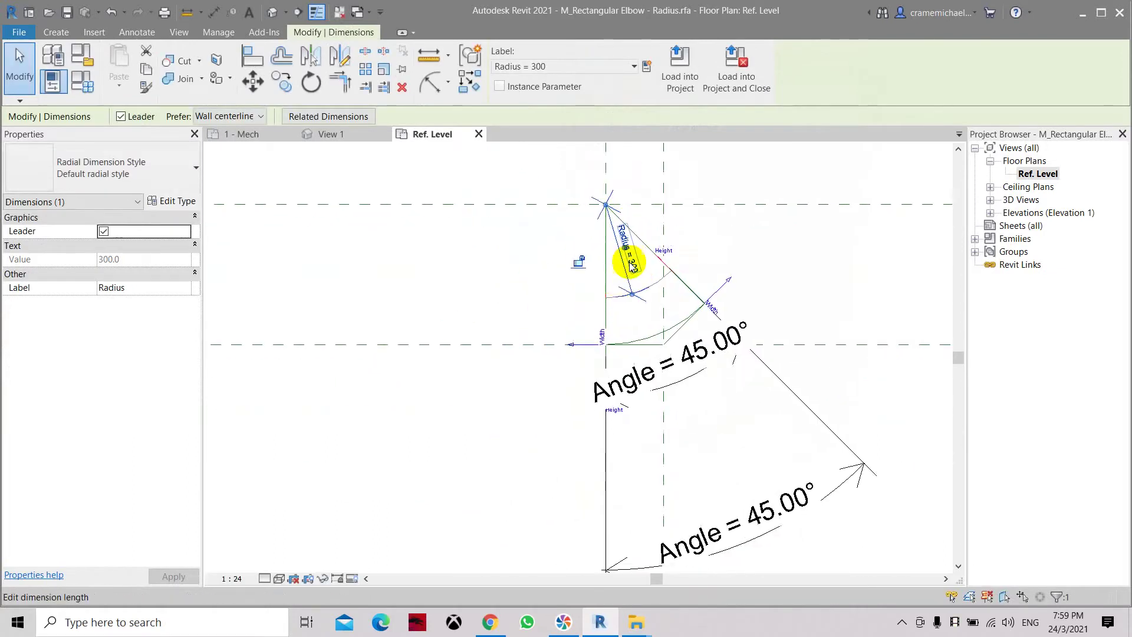
scroll(631, 264, down, 2)
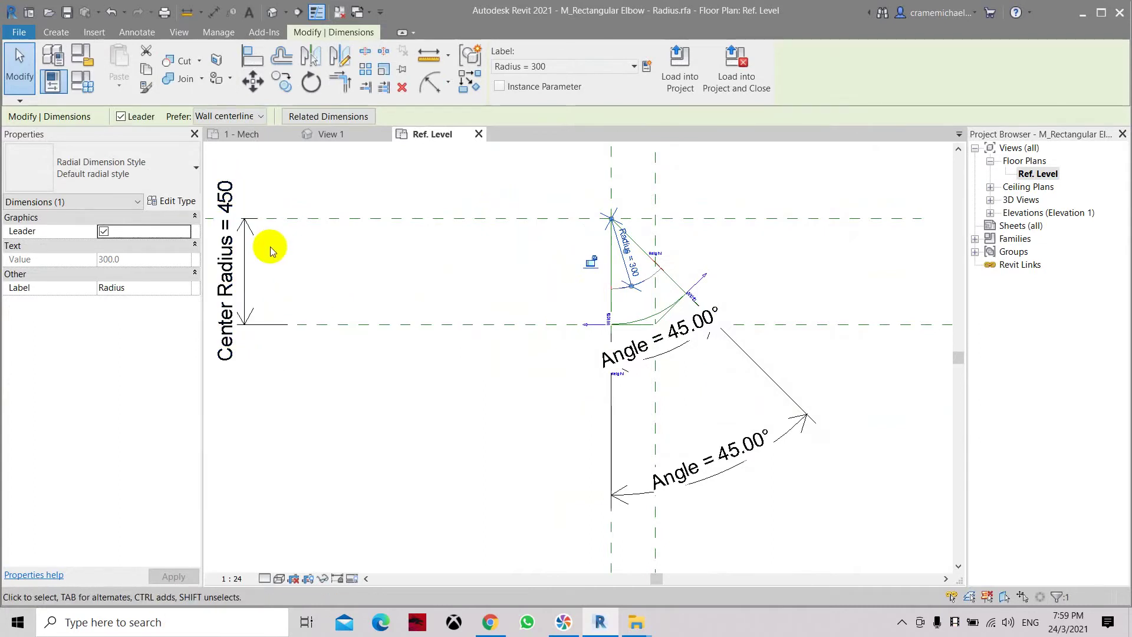
middle_drag(270, 247, 278, 280)
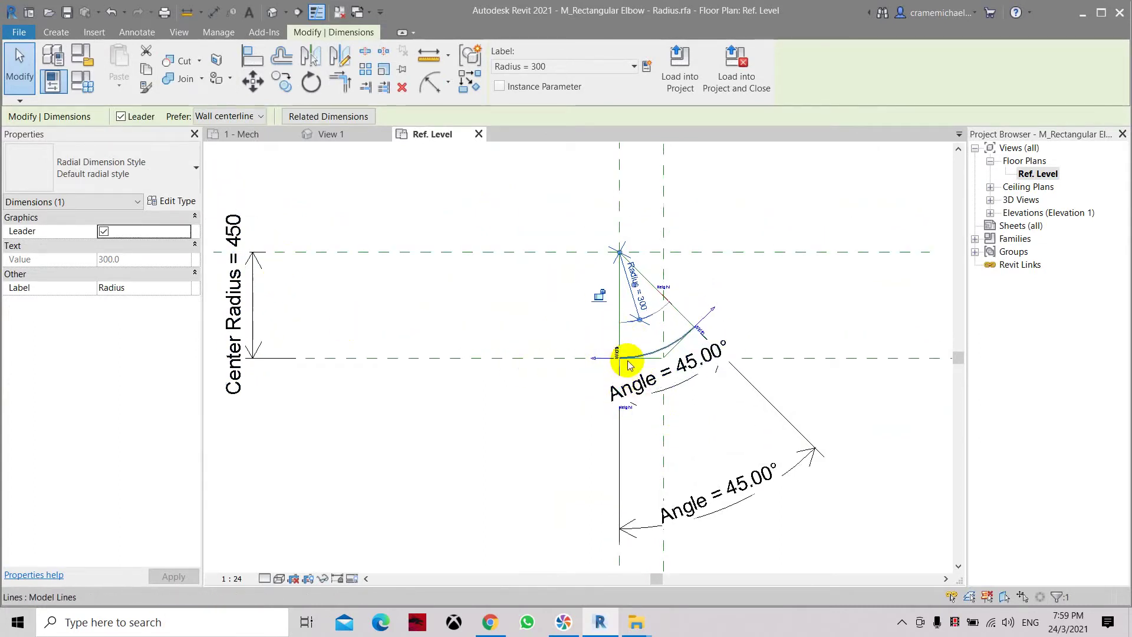
scroll(646, 355, down, 1)
scroll(646, 355, up, 1)
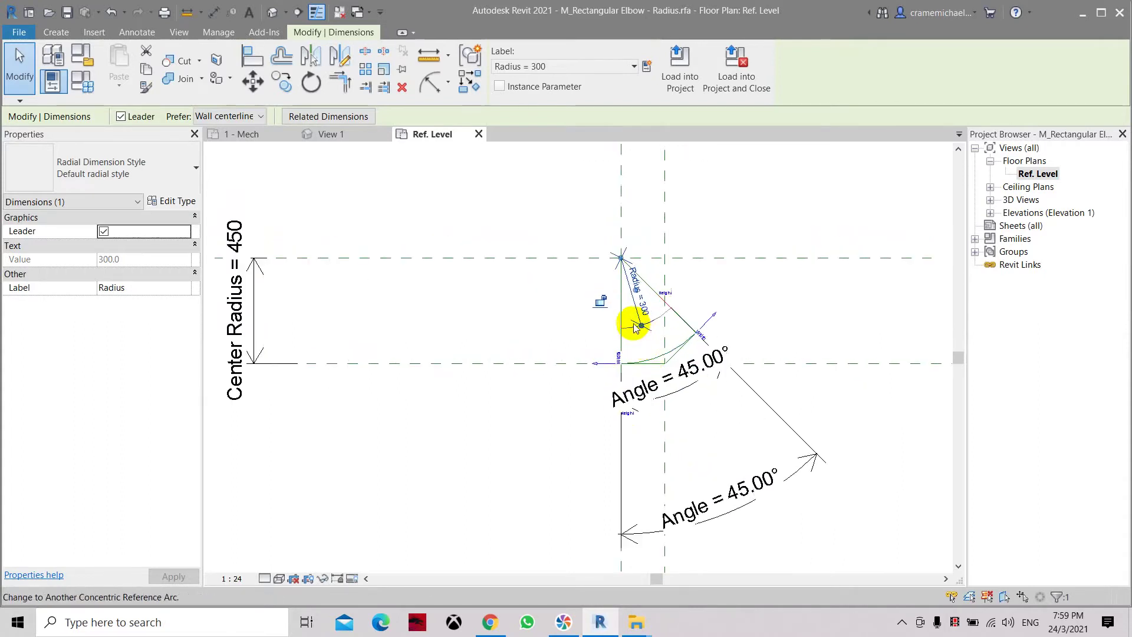
click(83, 86)
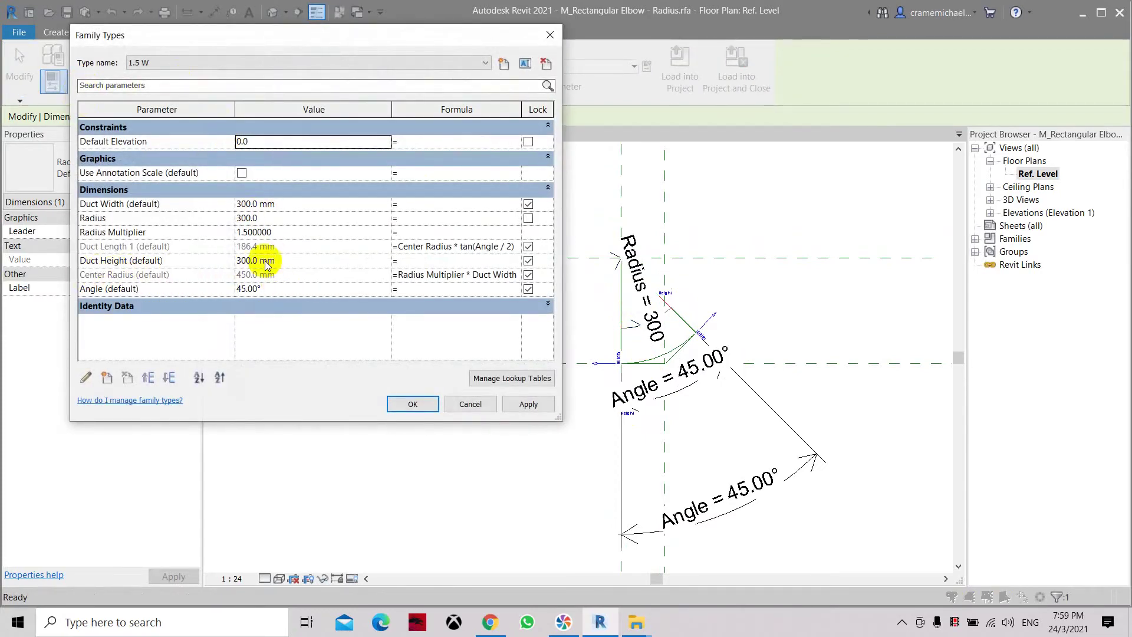
Change the Center Radius formula to Radius + Duct Width / 2 and apply it
click(428, 274)
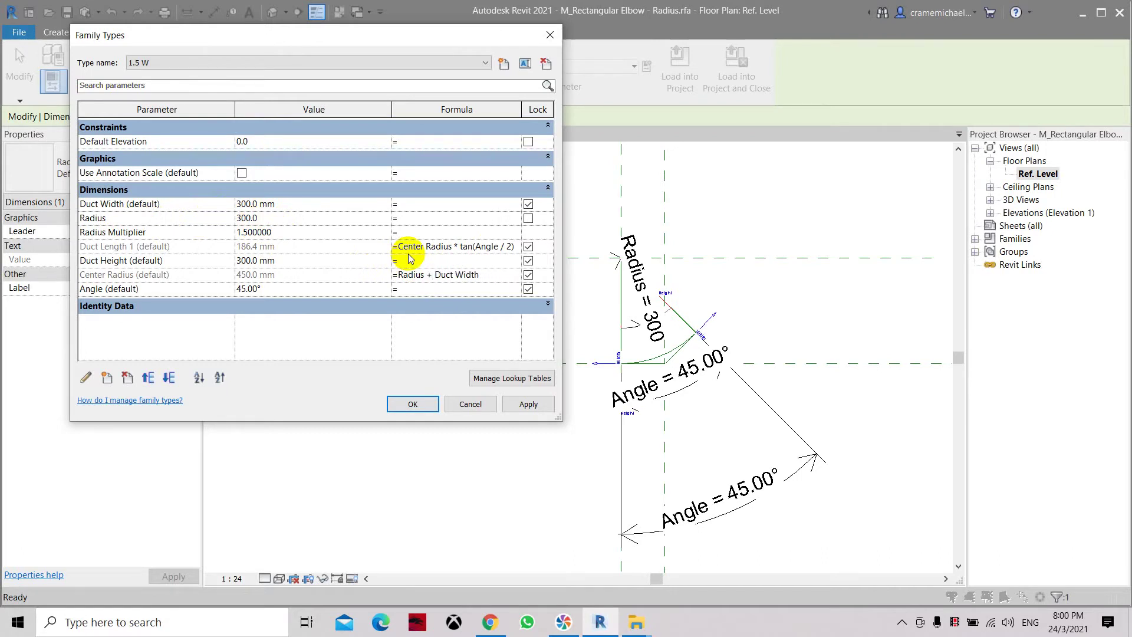
click(491, 276)
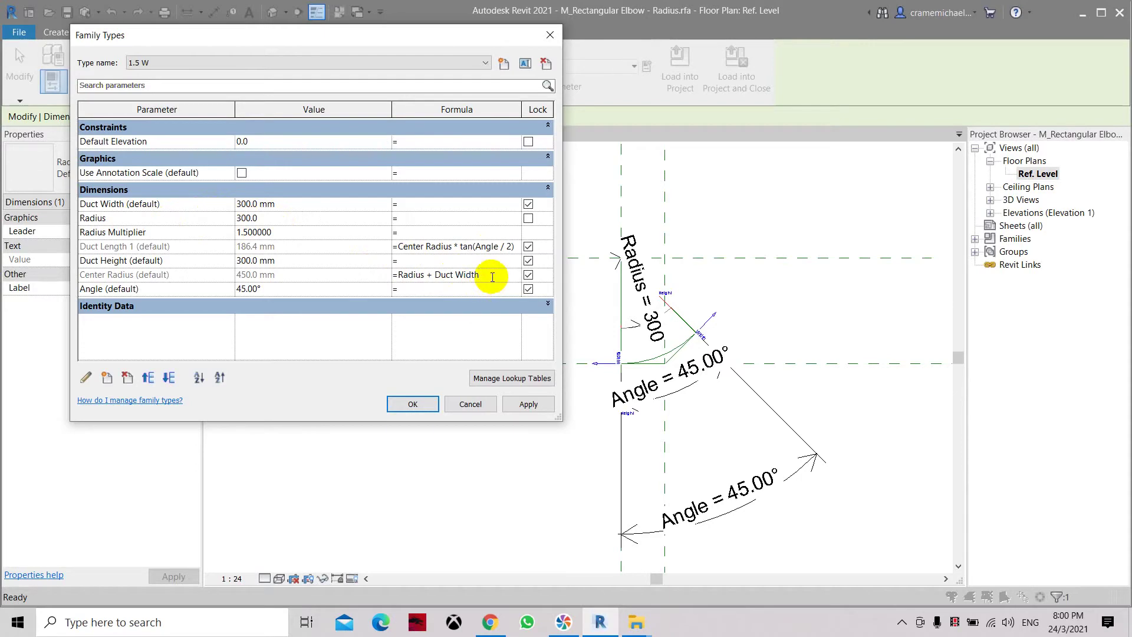
click(526, 406)
click(414, 404)
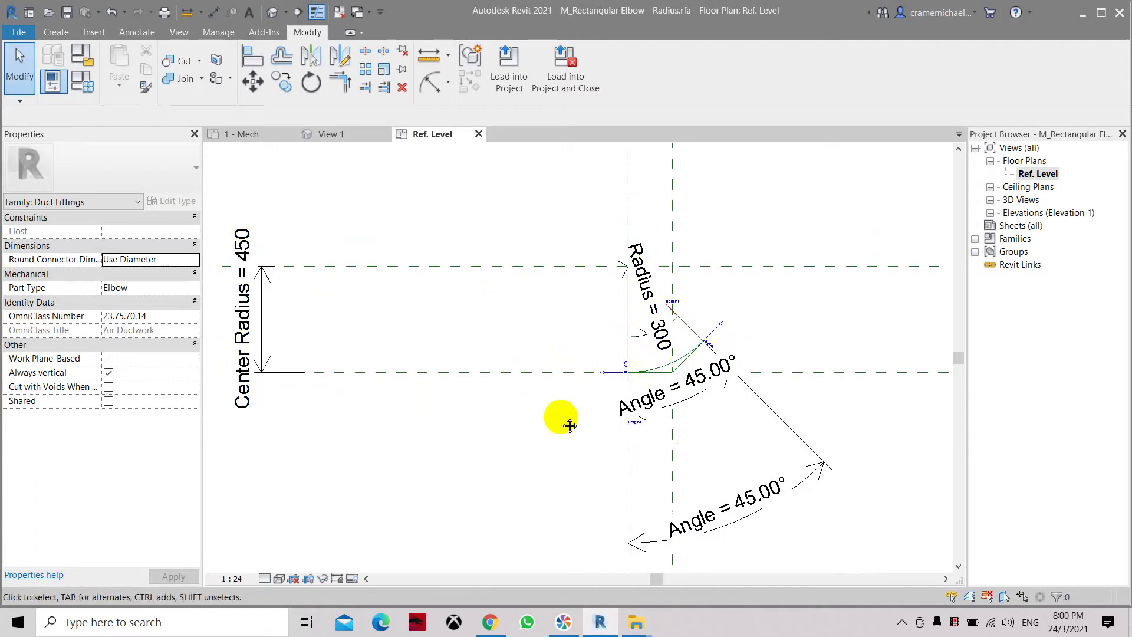
Delete the Radius Multiplier parameter from the elbow family and accept the changes
middle_drag(564, 424, 551, 442)
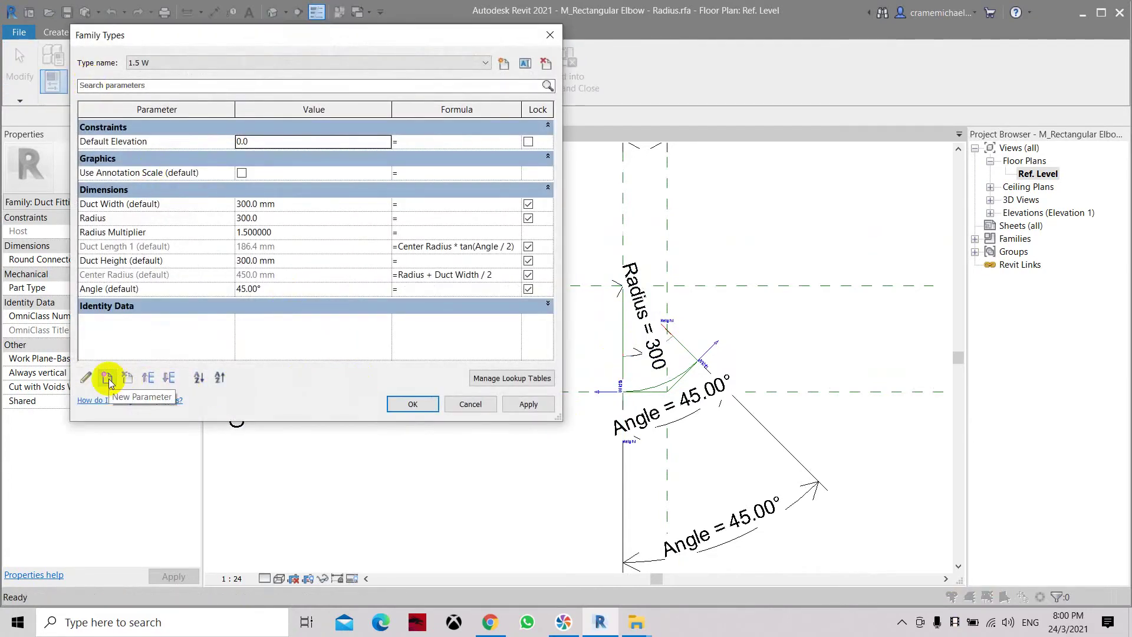
click(86, 378)
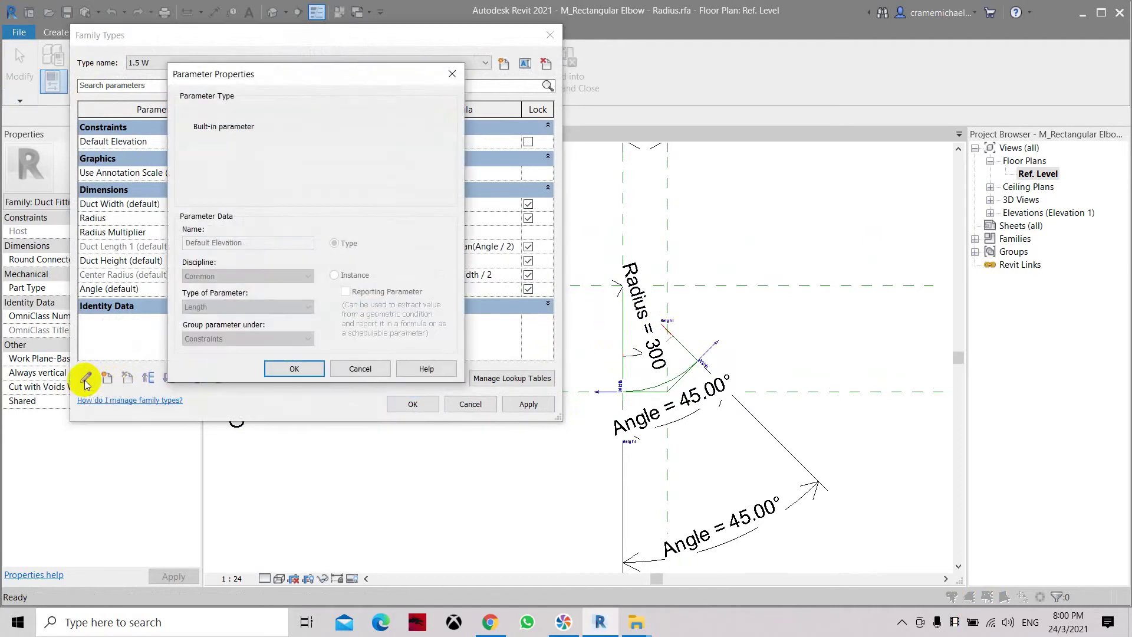
click(360, 369)
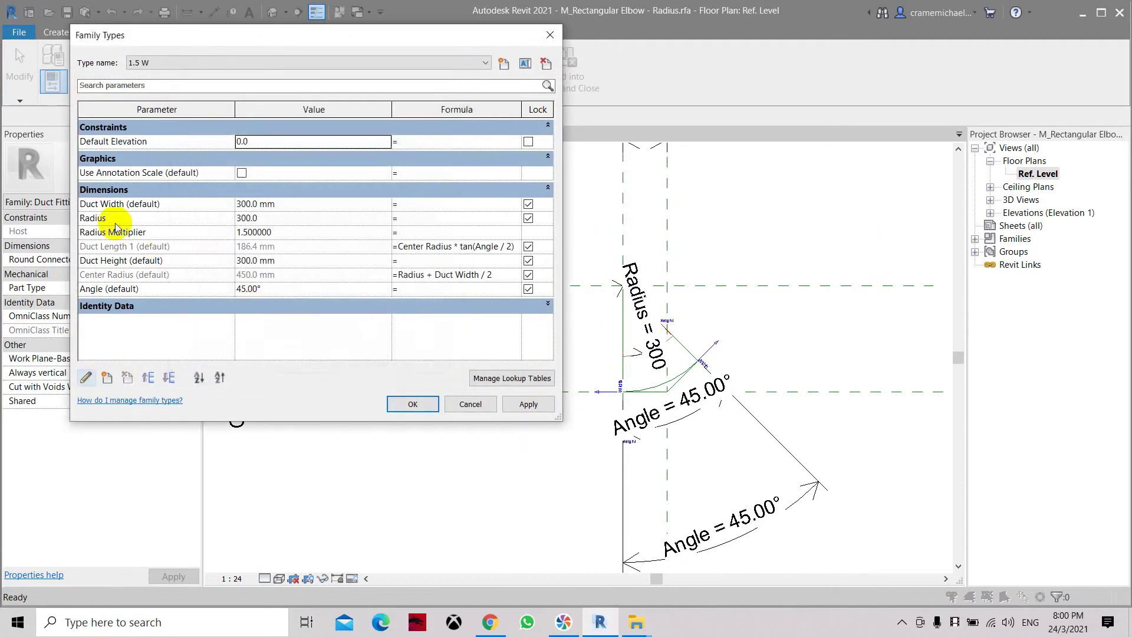
click(114, 233)
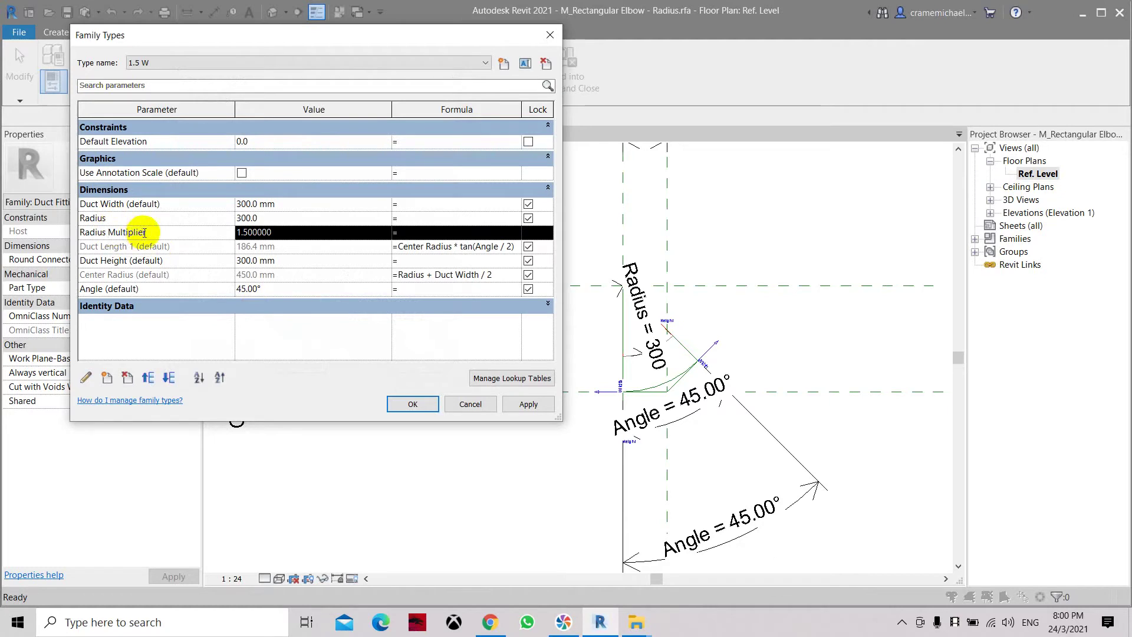
click(127, 378)
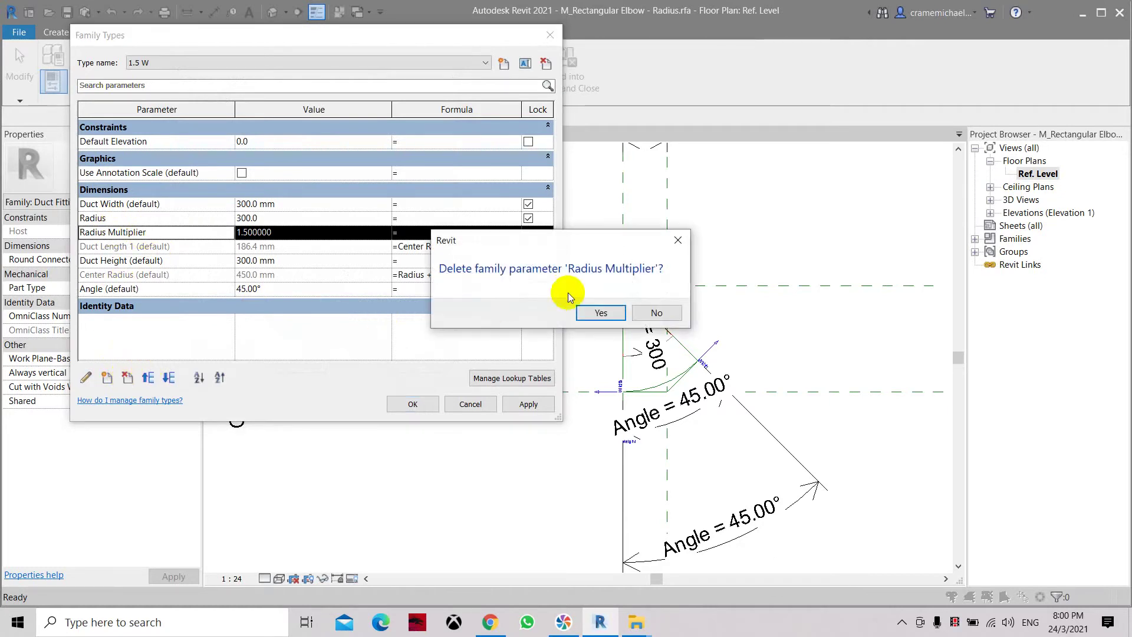
click(601, 312)
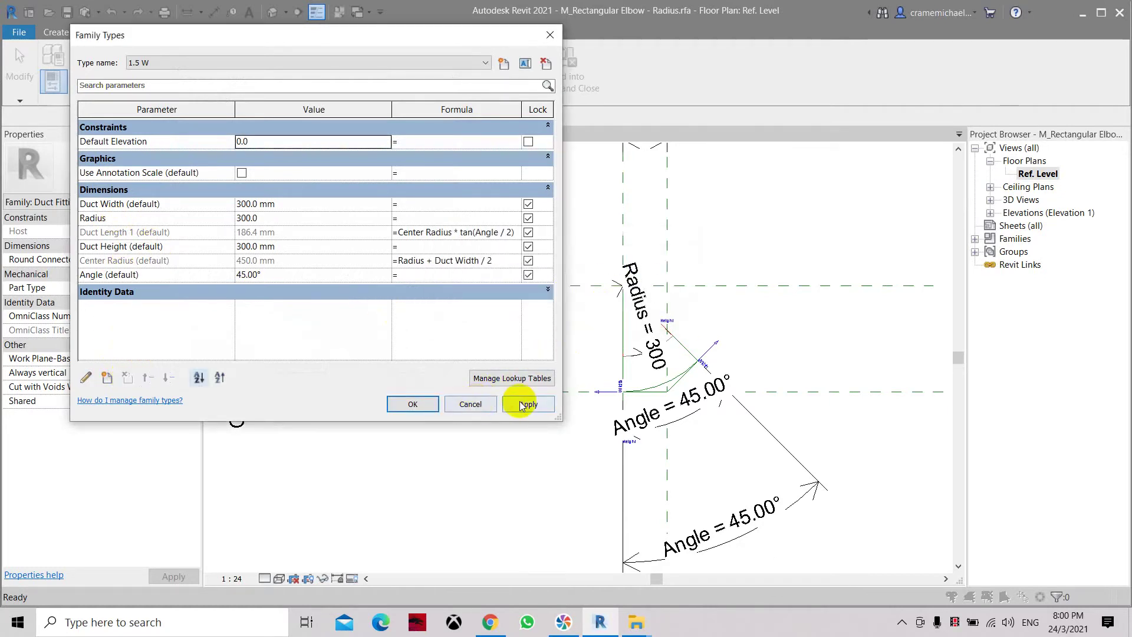
click(413, 404)
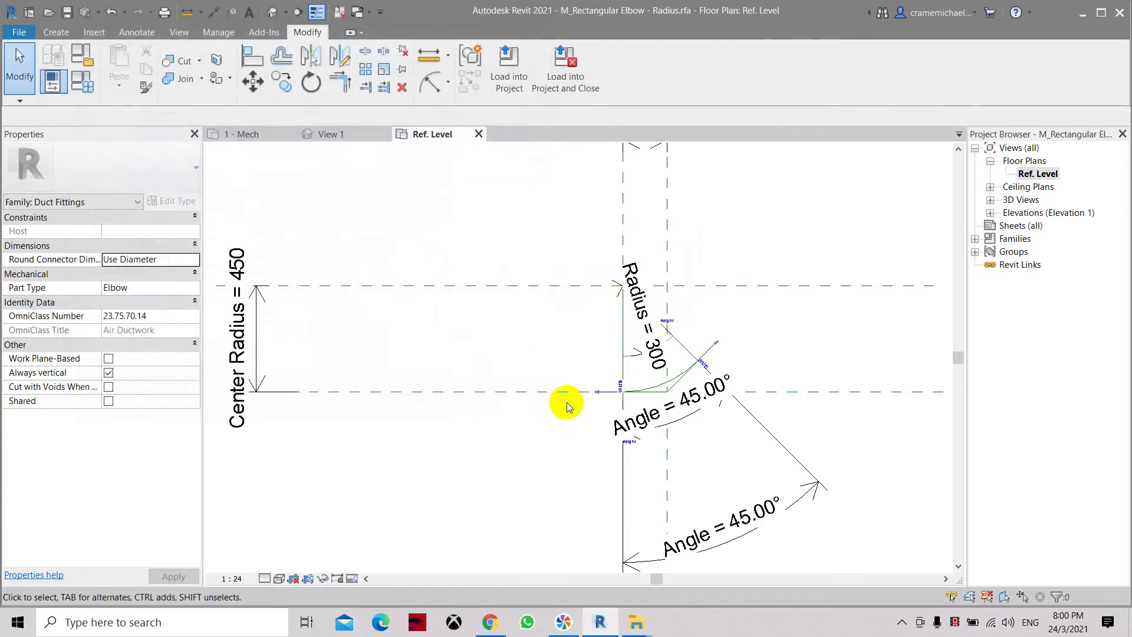
View the elbow family in the default 3D view
scroll(670, 359, down, 1)
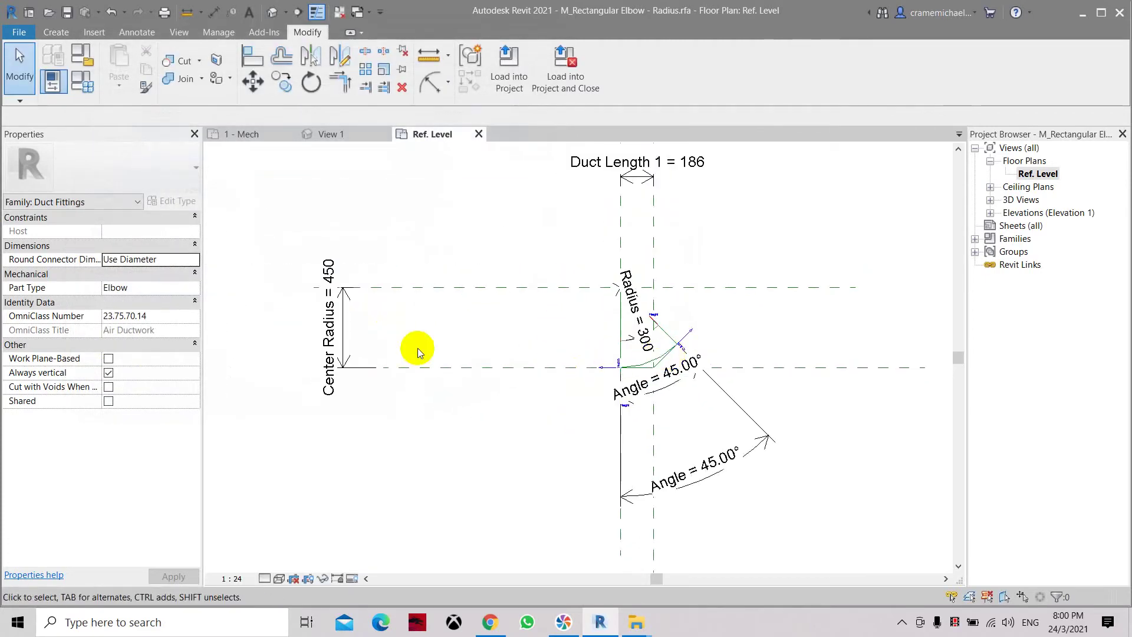
scroll(714, 348, up, 2)
scroll(698, 334, down, 2)
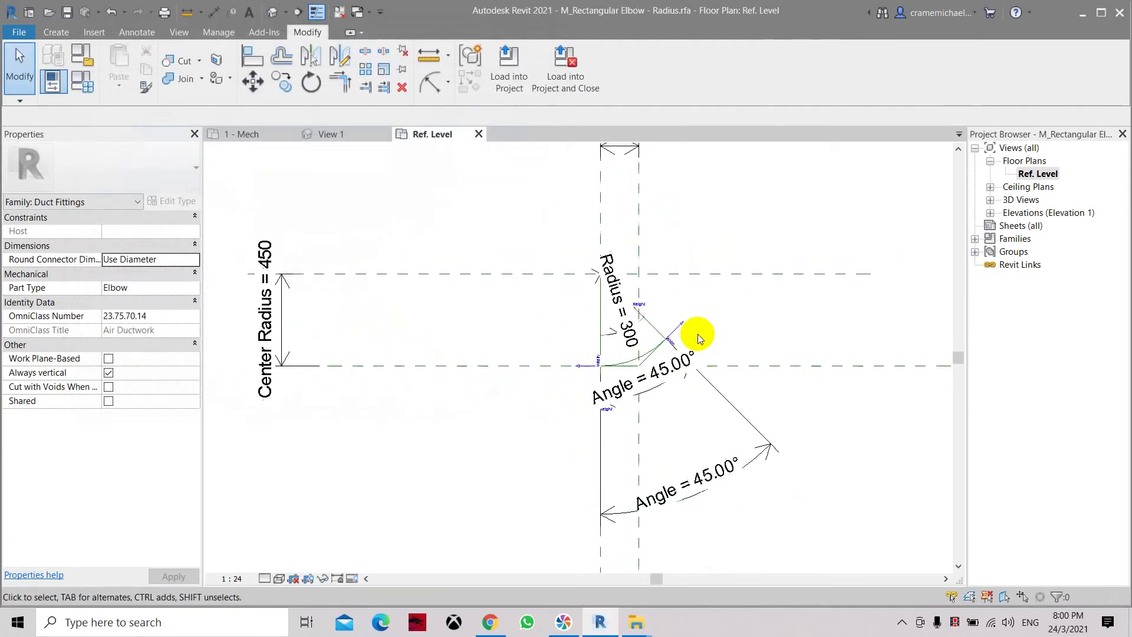
click(274, 14)
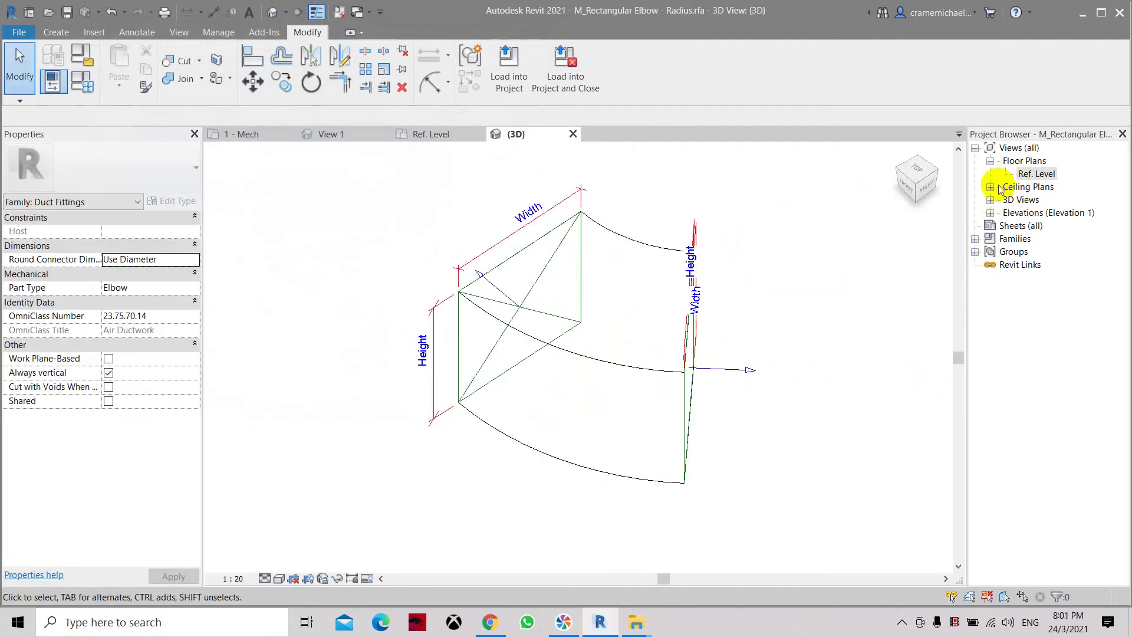
Return to the Ref. Level plan and set its view scale to 1:5
double_click(1039, 175)
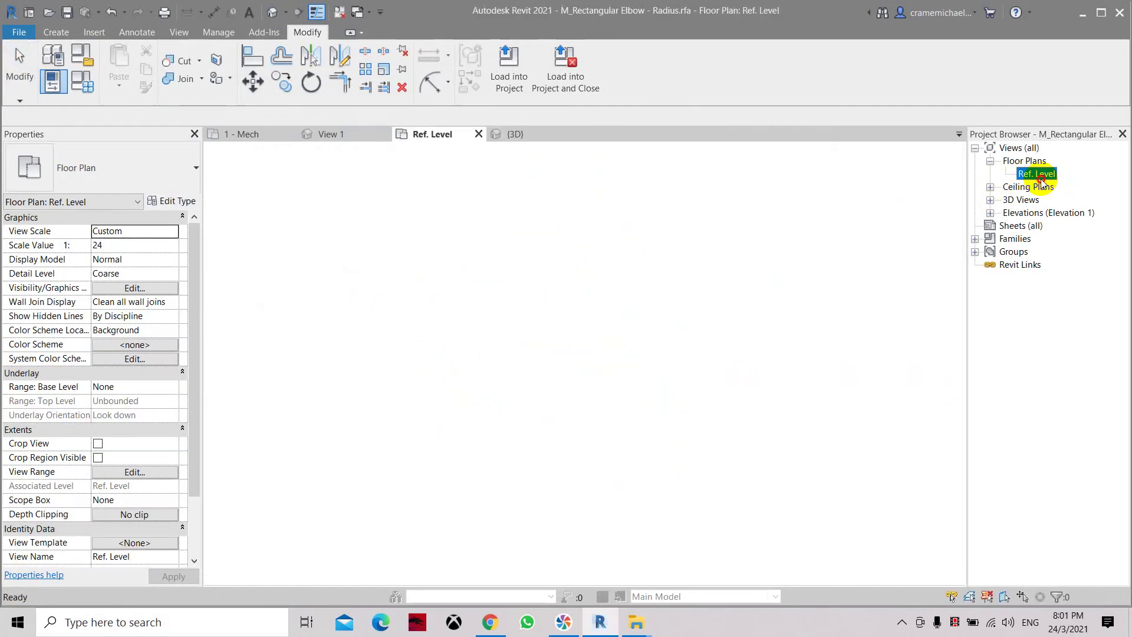
scroll(618, 362, up, 2)
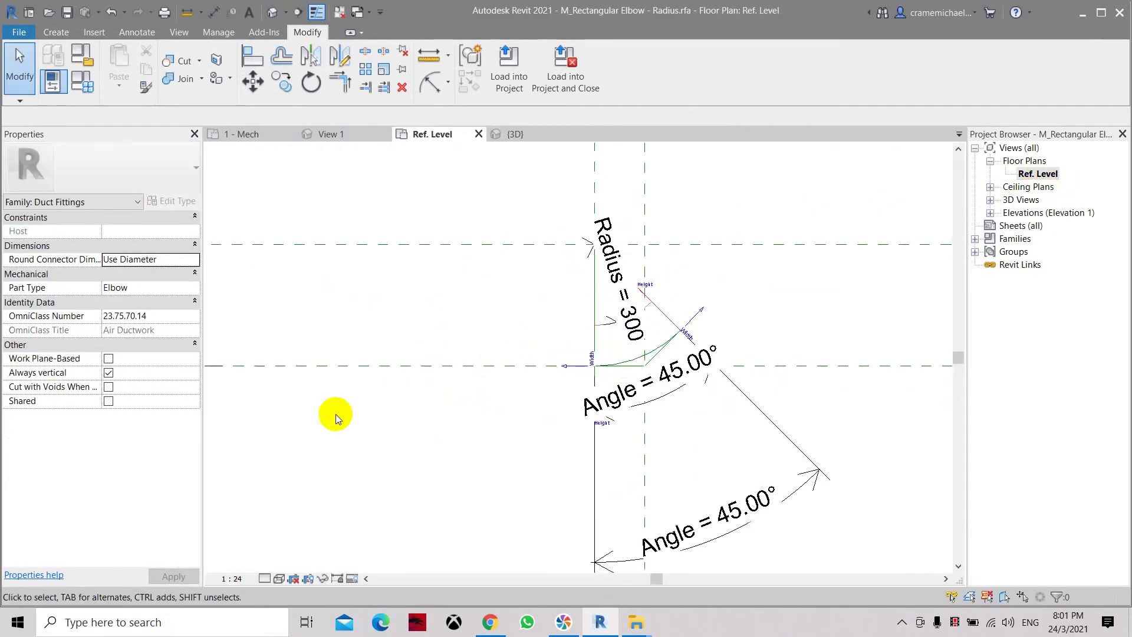
click(236, 579)
click(241, 420)
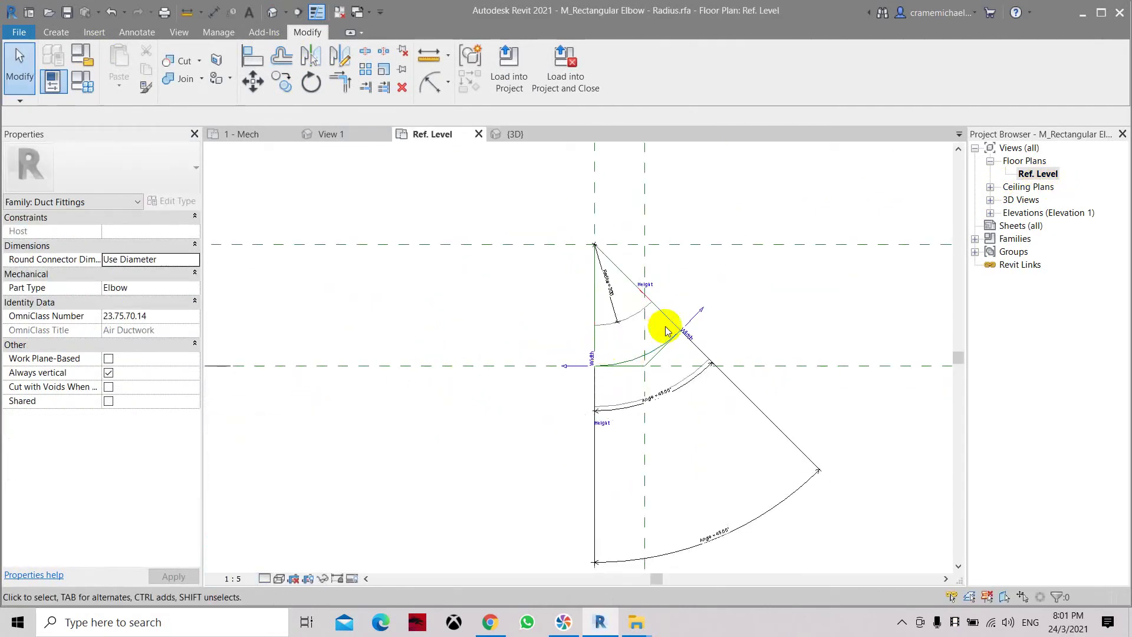
scroll(651, 330, down, 1)
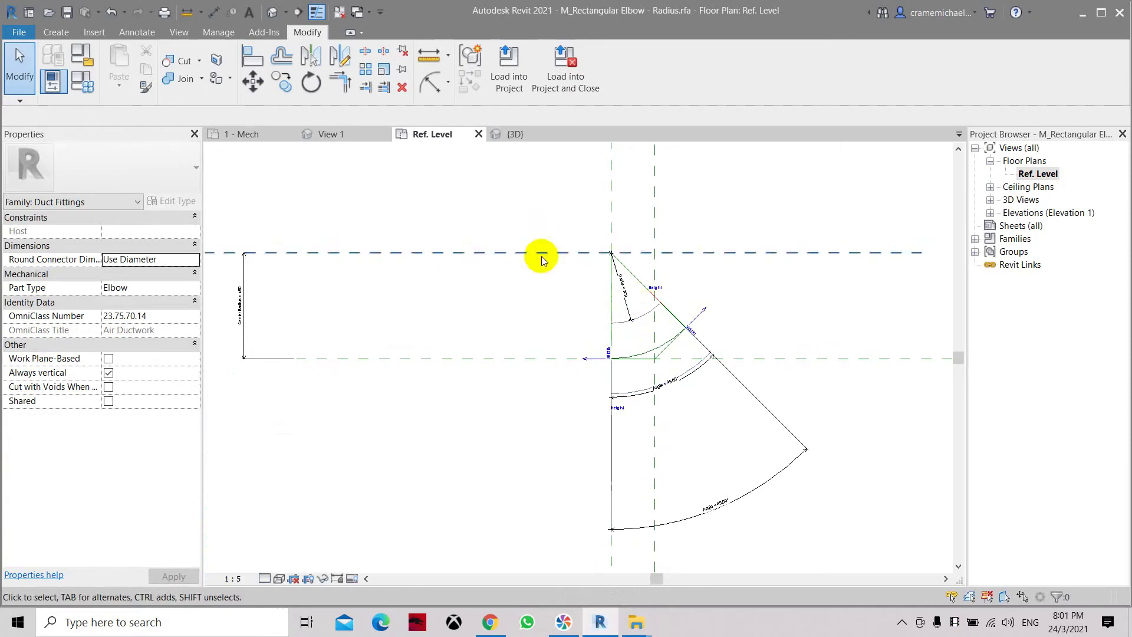
click(85, 86)
Set the family's Radius from 300 to 100 in Family Types and apply it
drag(262, 217, 240, 218)
text(100)
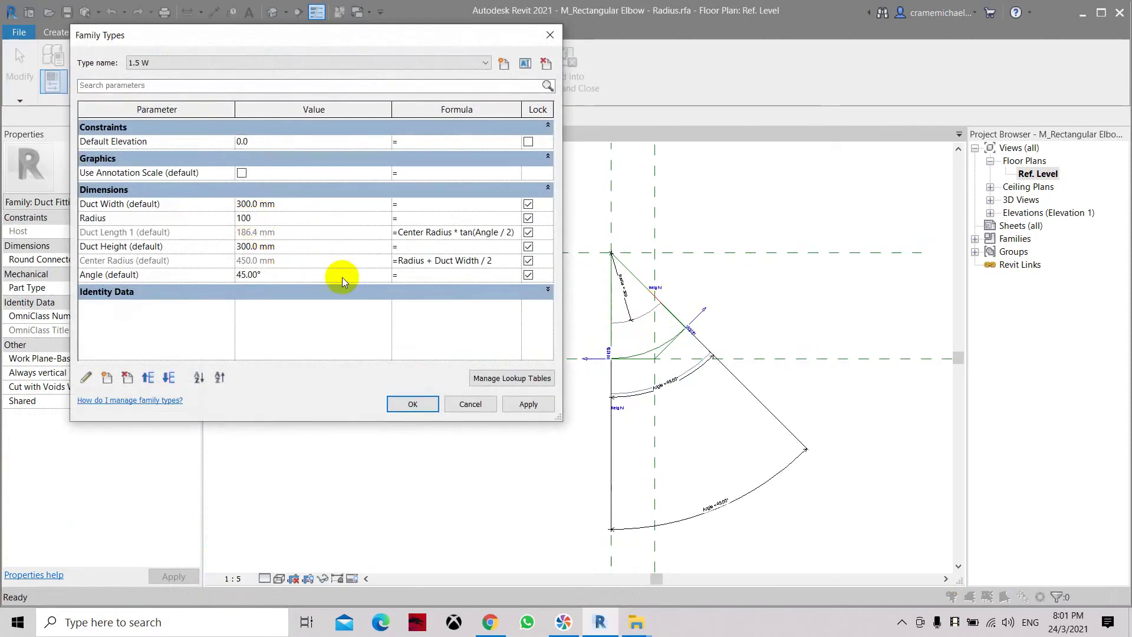
click(525, 404)
click(413, 404)
scroll(598, 290, up, 3)
scroll(595, 292, up, 1)
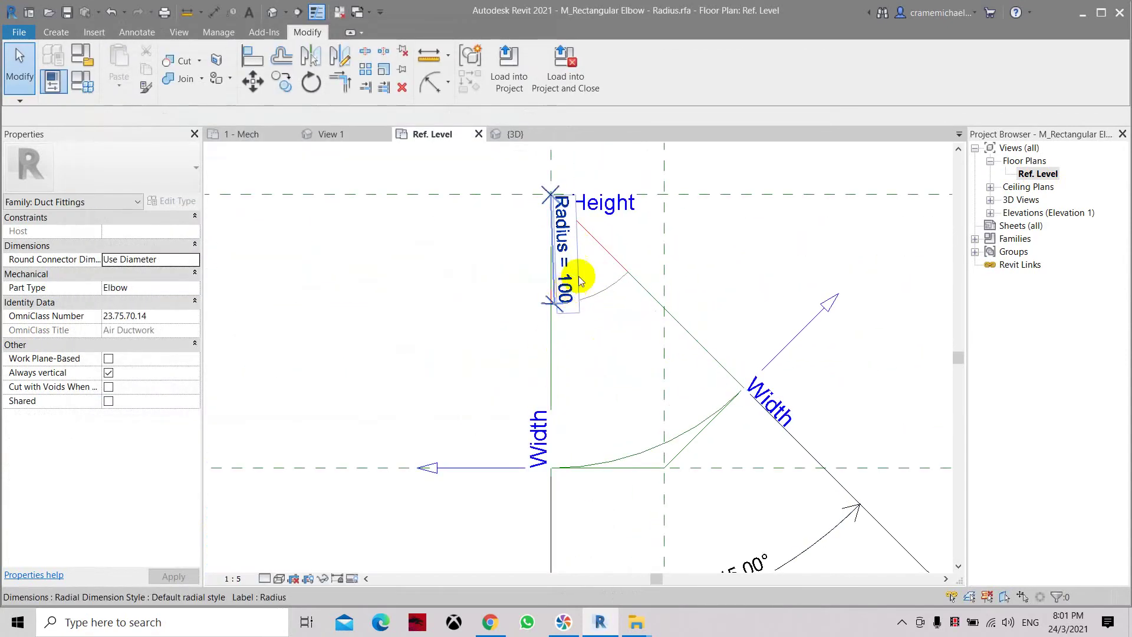
scroll(581, 278, down, 3)
scroll(580, 280, down, 1)
Change the Radius to 200, giving a 350 mm Center Radius, and reframe the enlarged sweep
click(82, 85)
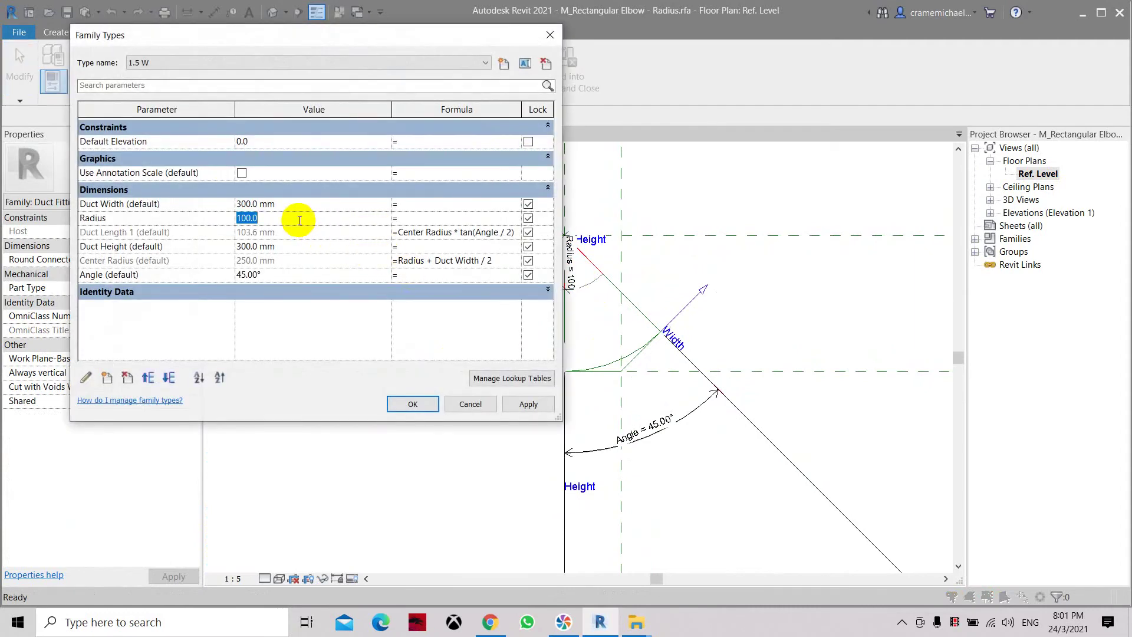
text(200)
click(530, 404)
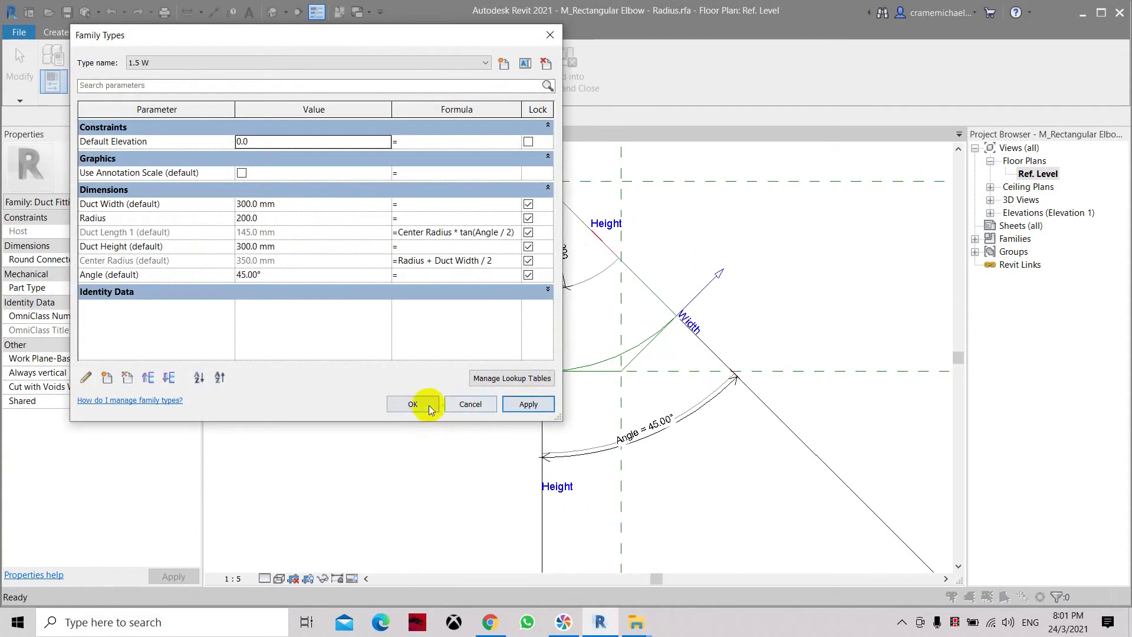
click(424, 404)
scroll(663, 243, down, 2)
scroll(587, 252, down, 2)
scroll(624, 298, up, 1)
middle_drag(624, 278, 628, 301)
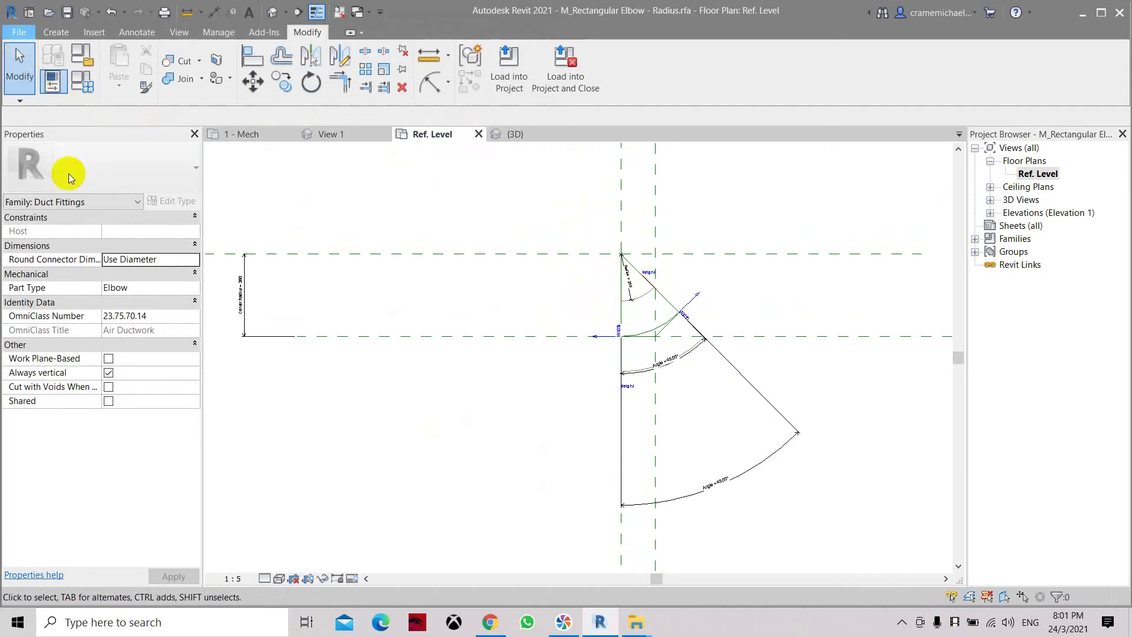
Save the family as 'M_Rectangular Elbow - Radius 100mm.rfa' and load it into the project
click(18, 32)
mouse_move(78, 222)
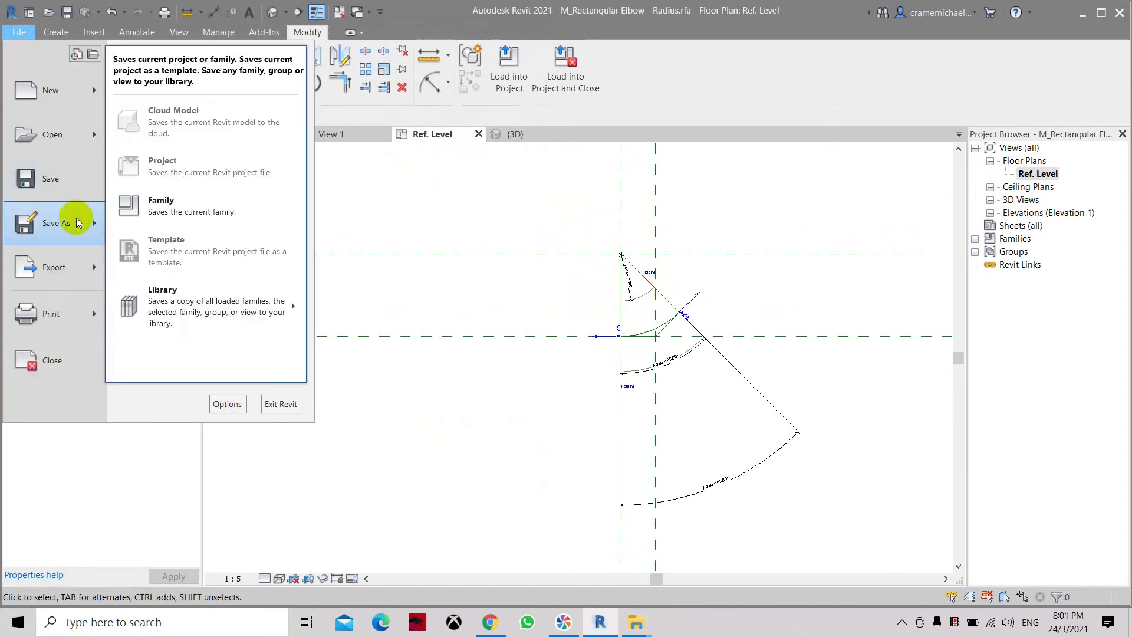
click(155, 220)
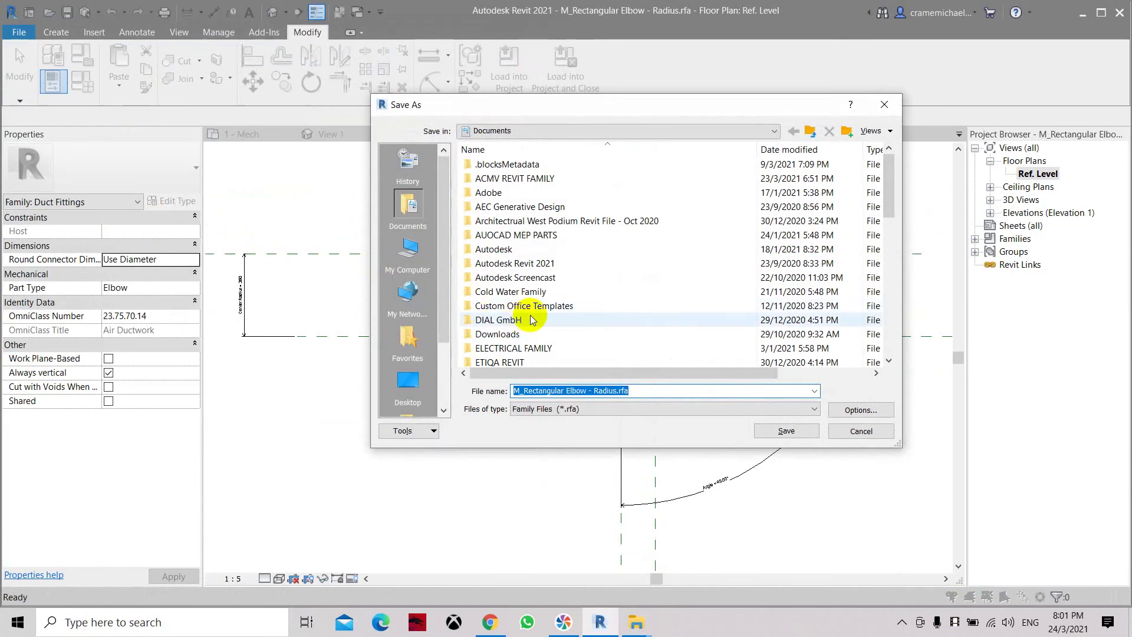
scroll(519, 313, down, 2)
click(587, 390)
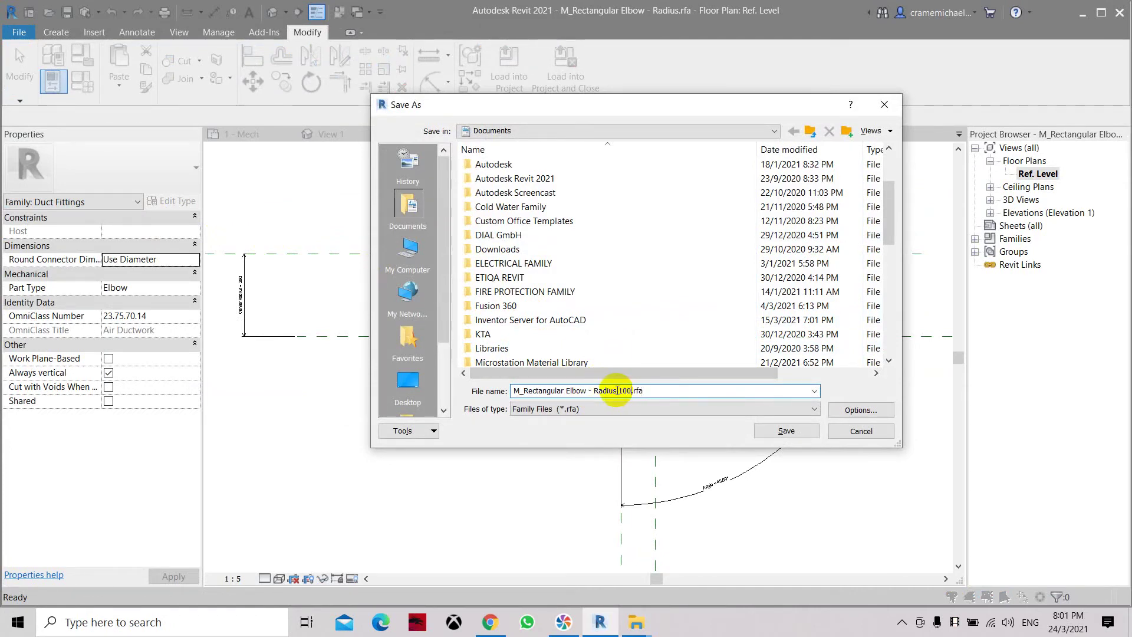
click(860, 410)
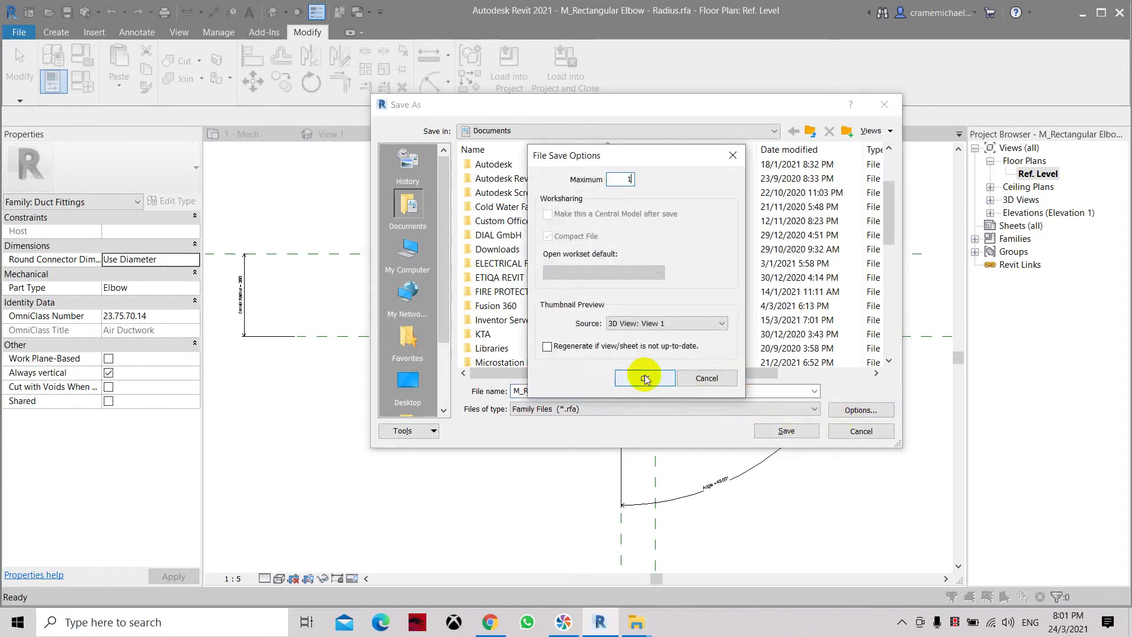
click(643, 378)
click(785, 431)
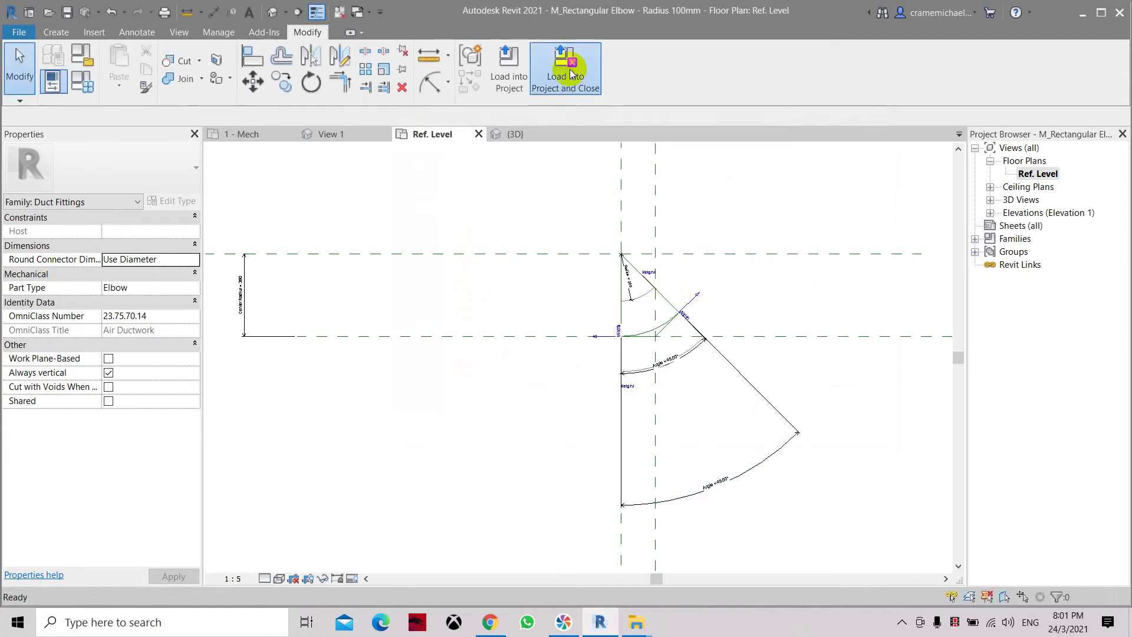
click(570, 74)
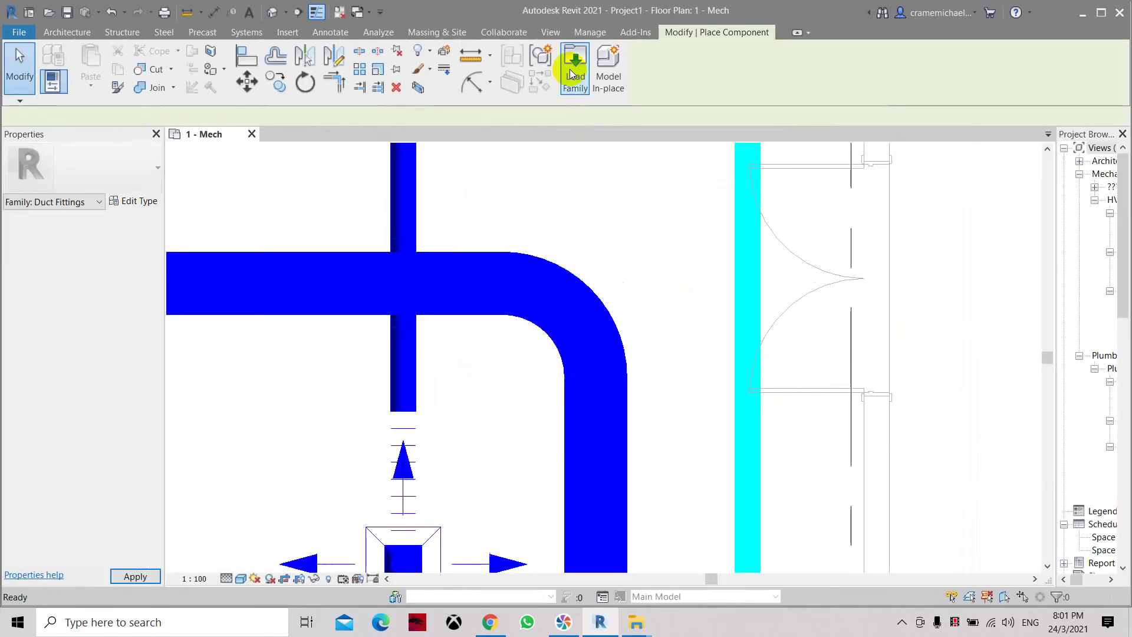
Switch the project's duct elbow to type M_Rectangular Elbow - Radius 100mm : 100R
click(581, 218)
key(Escape)
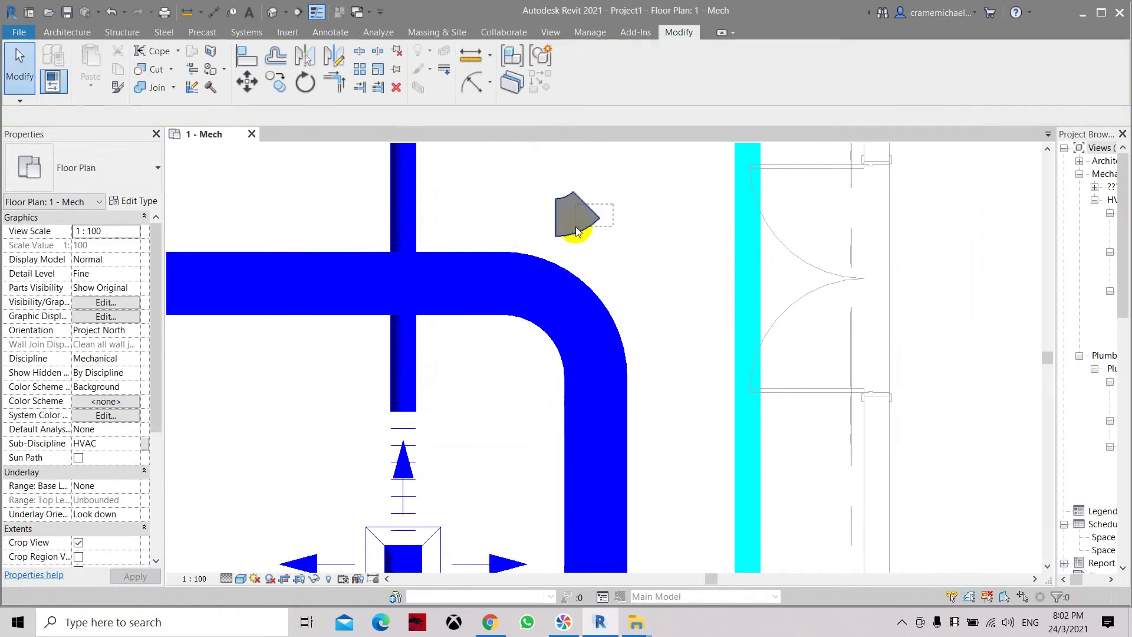
click(147, 188)
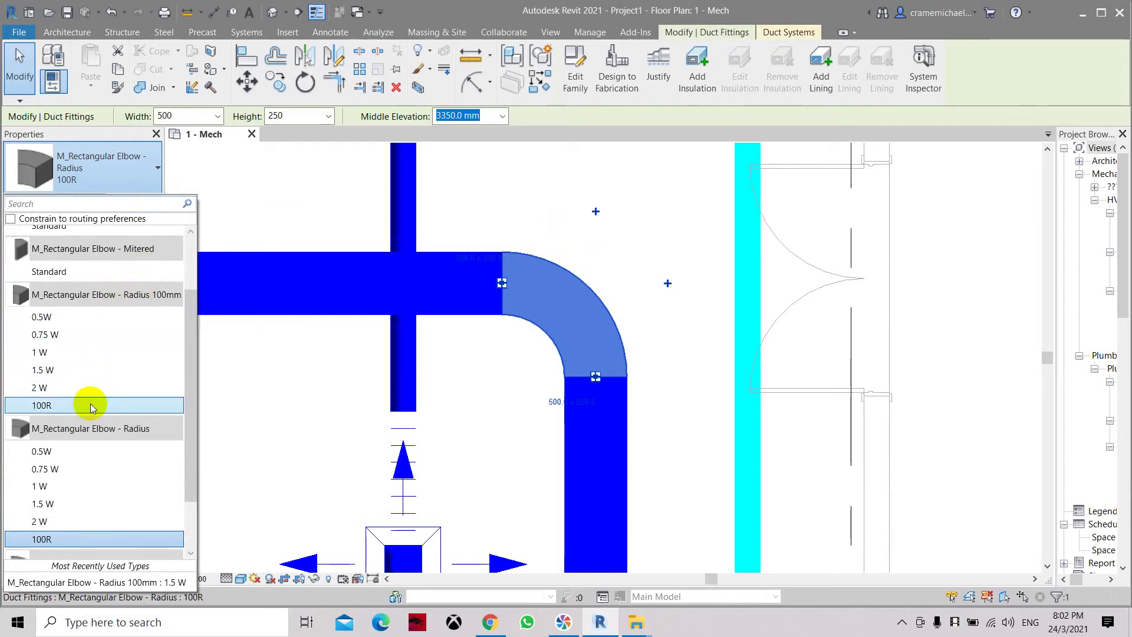
click(57, 410)
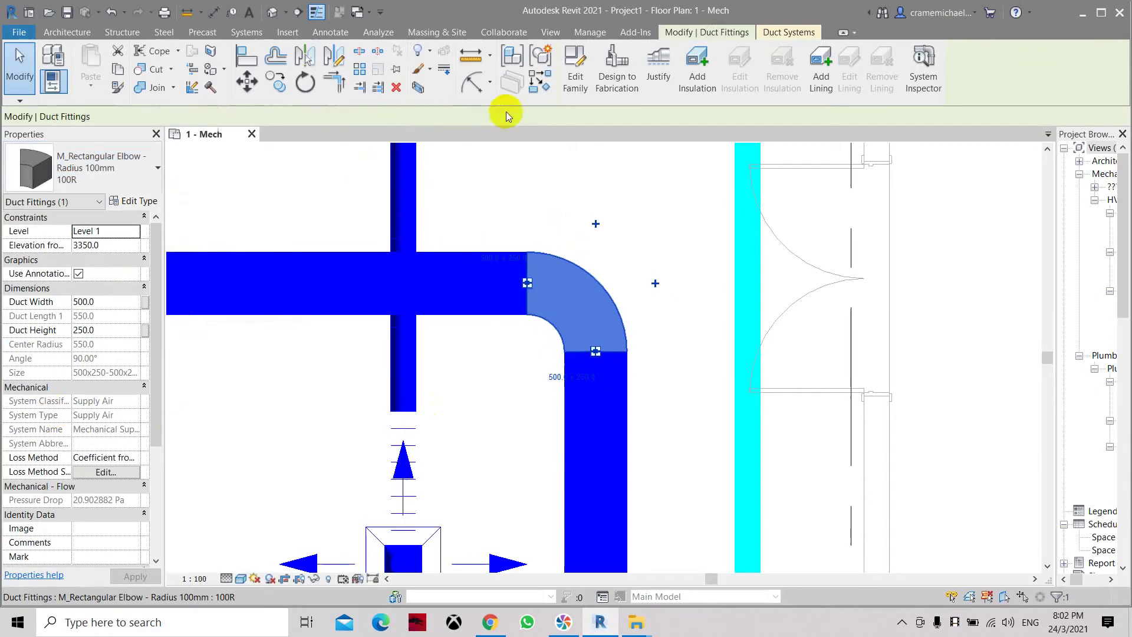
click(608, 191)
scroll(554, 358, down, 1)
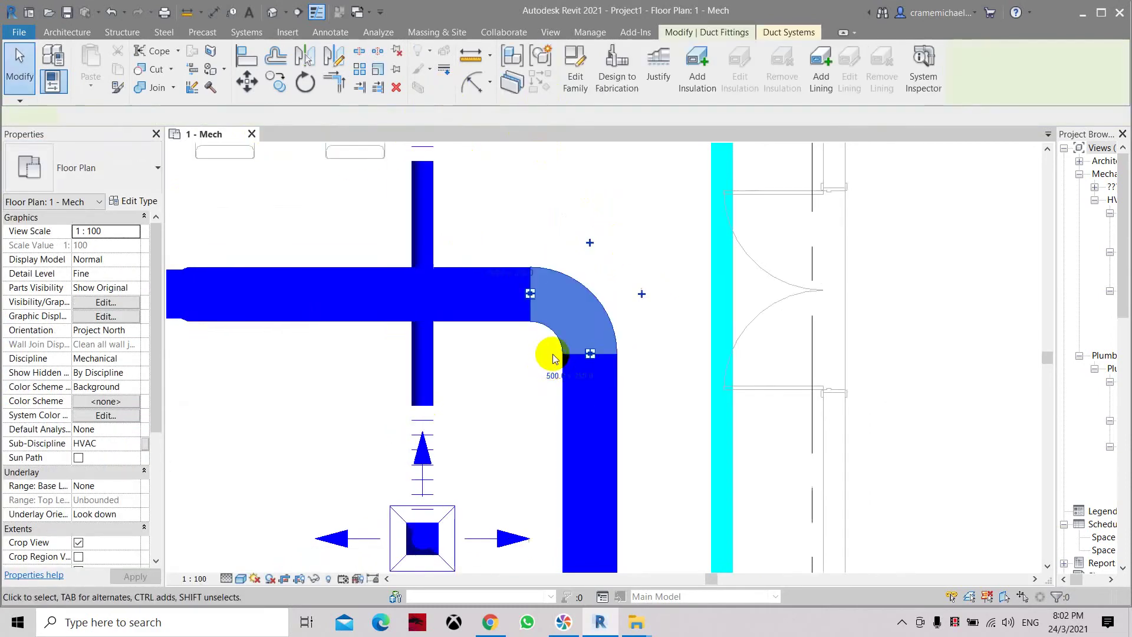
Add a radial dimension to the elbow's inner arc
click(554, 358)
scroll(555, 348, up, 3)
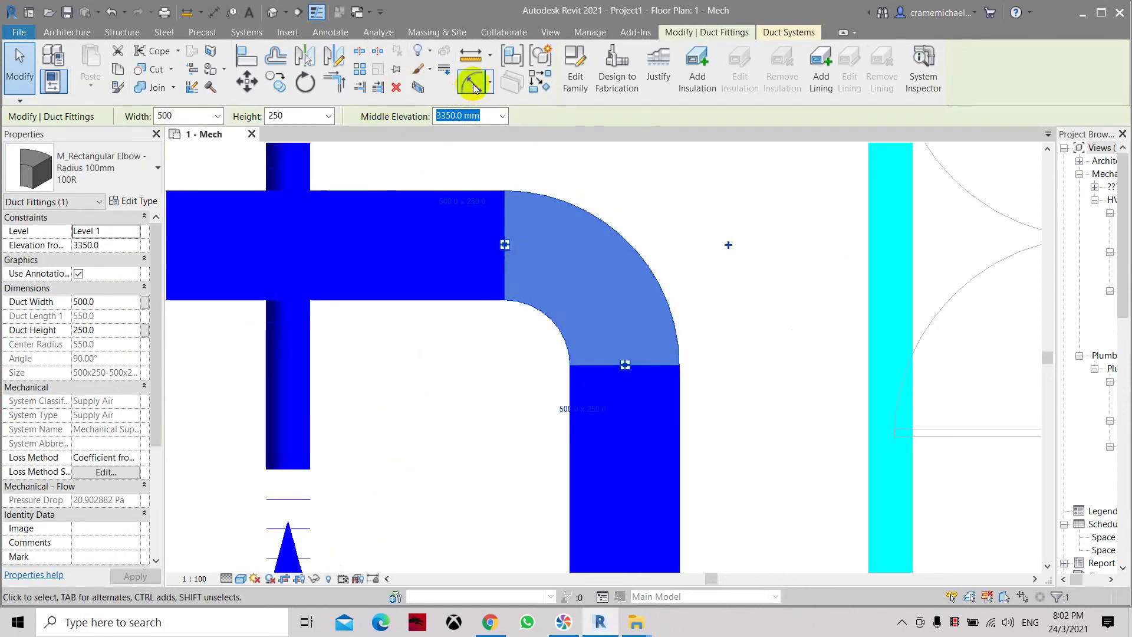
click(473, 84)
click(539, 310)
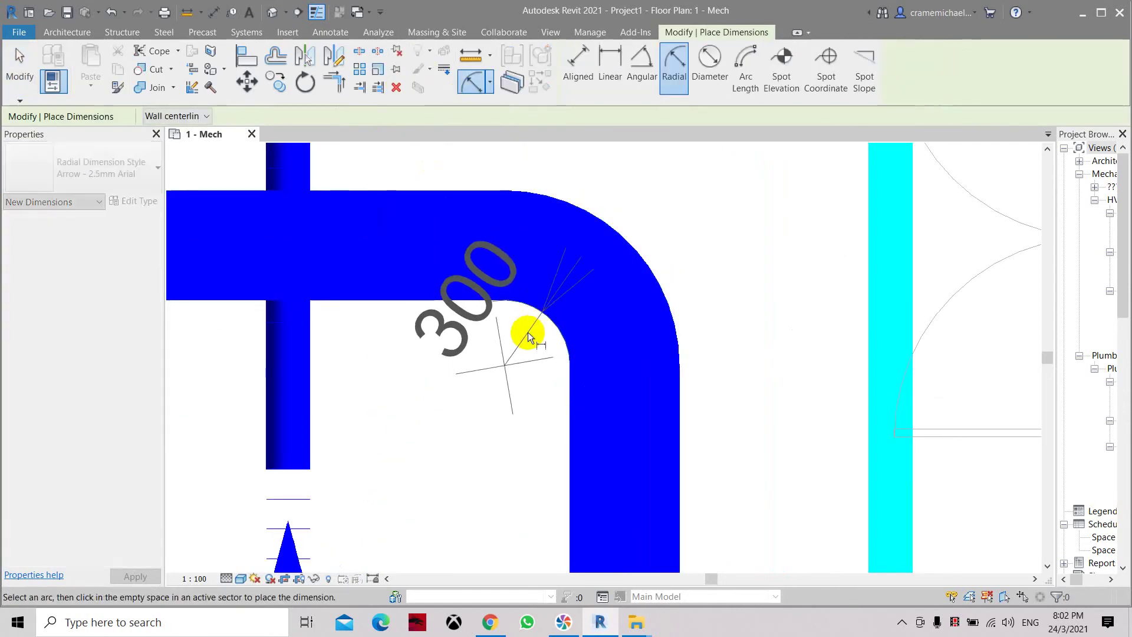
click(528, 331)
key(Escape)
key(Escape)
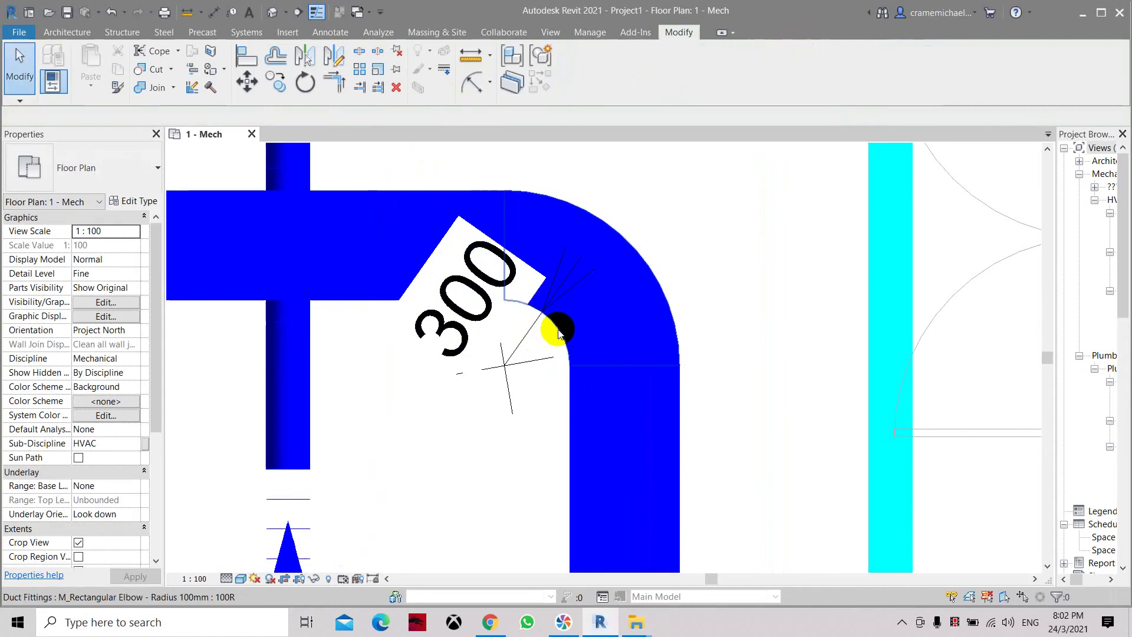
Set the 100R type's Radius to 100 in Type Properties and check the tighter bend
click(557, 332)
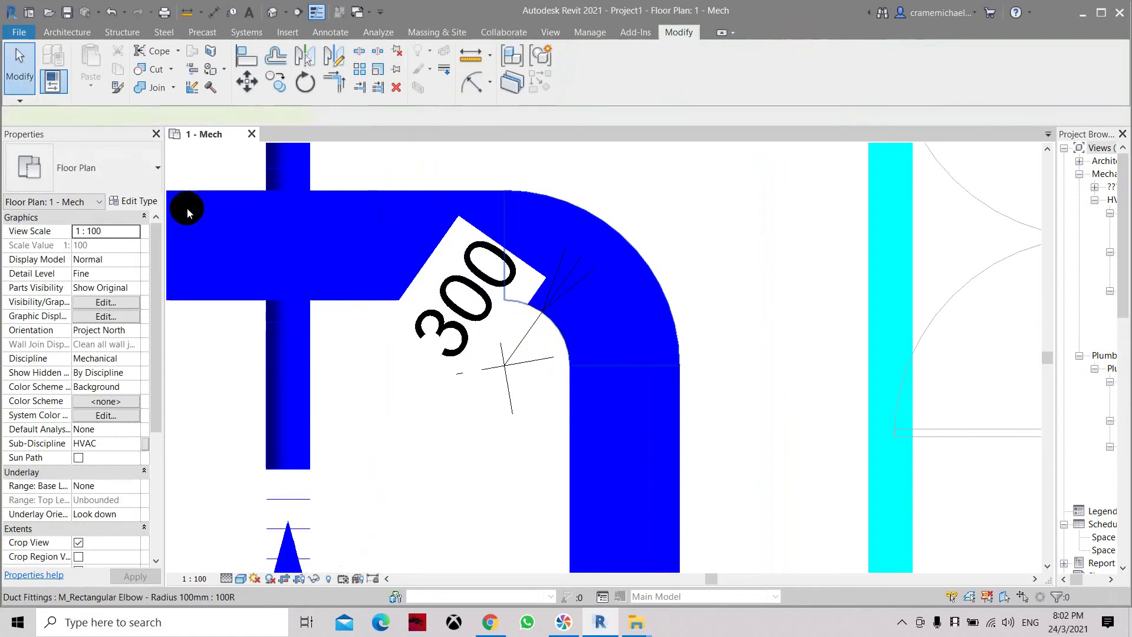
click(134, 201)
click(576, 235)
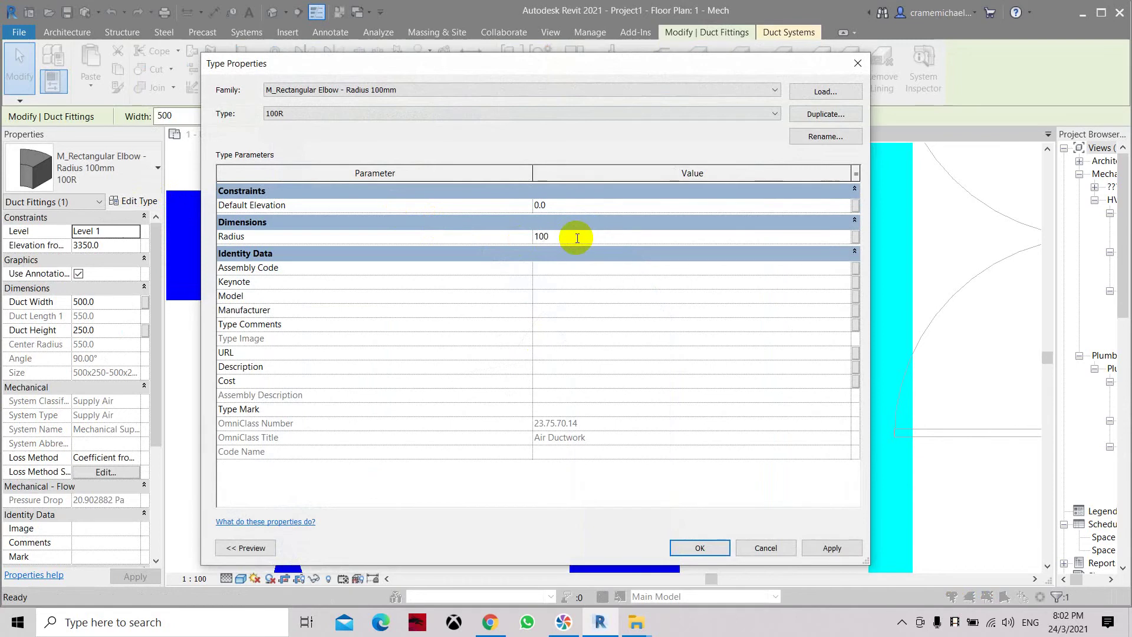
click(831, 557)
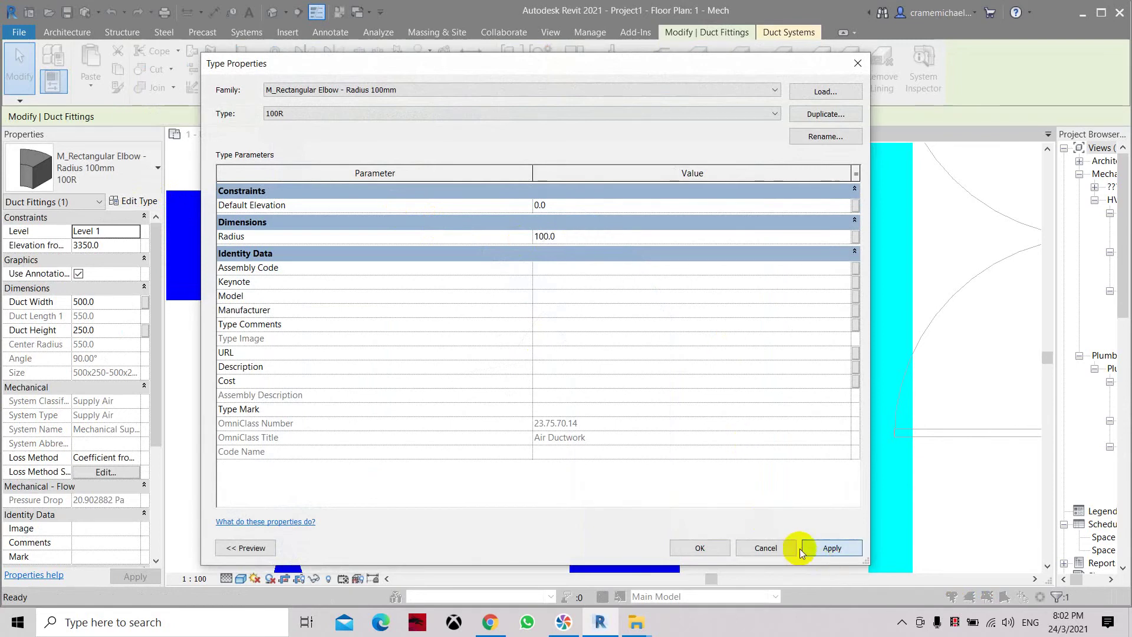
click(715, 550)
scroll(578, 416, up, 2)
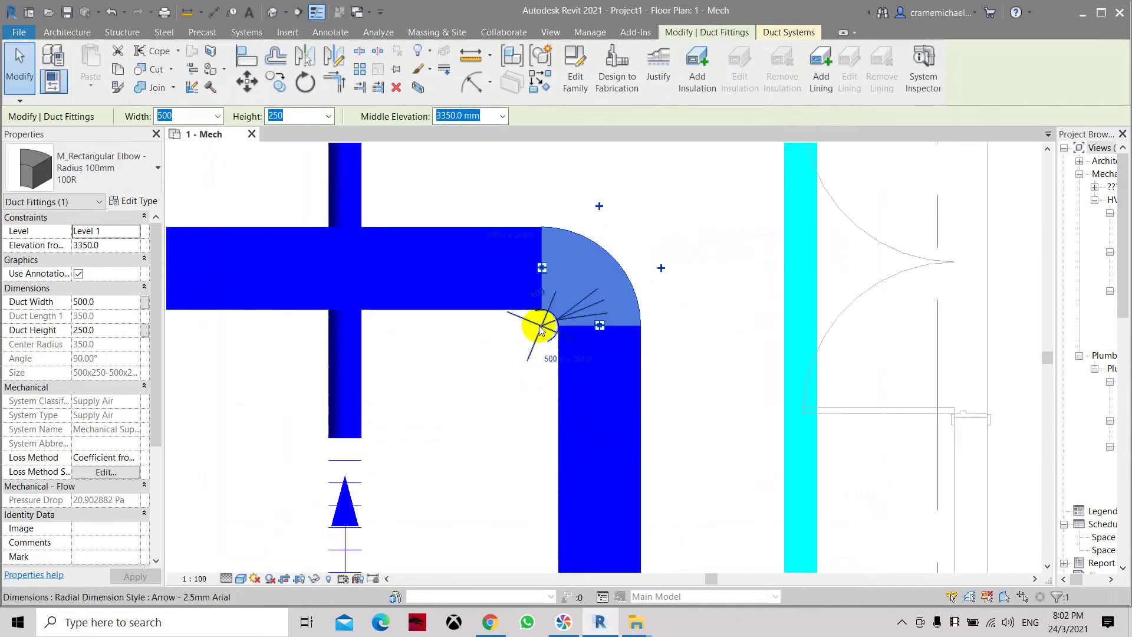
middle_drag(598, 348, 525, 397)
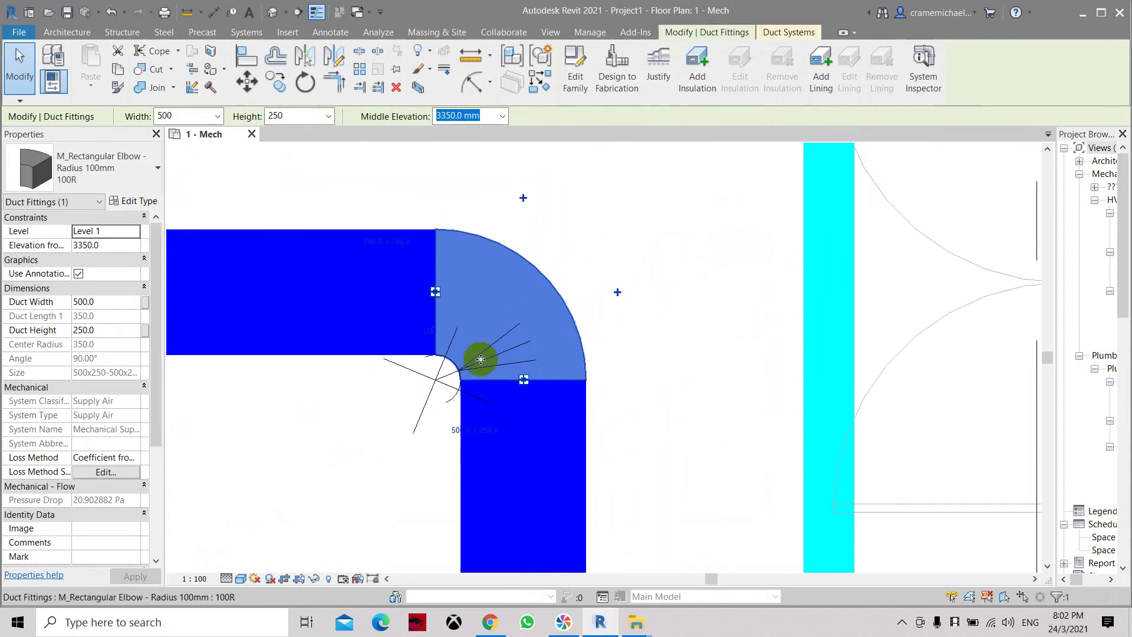
scroll(464, 380, up, 3)
scroll(462, 380, down, 3)
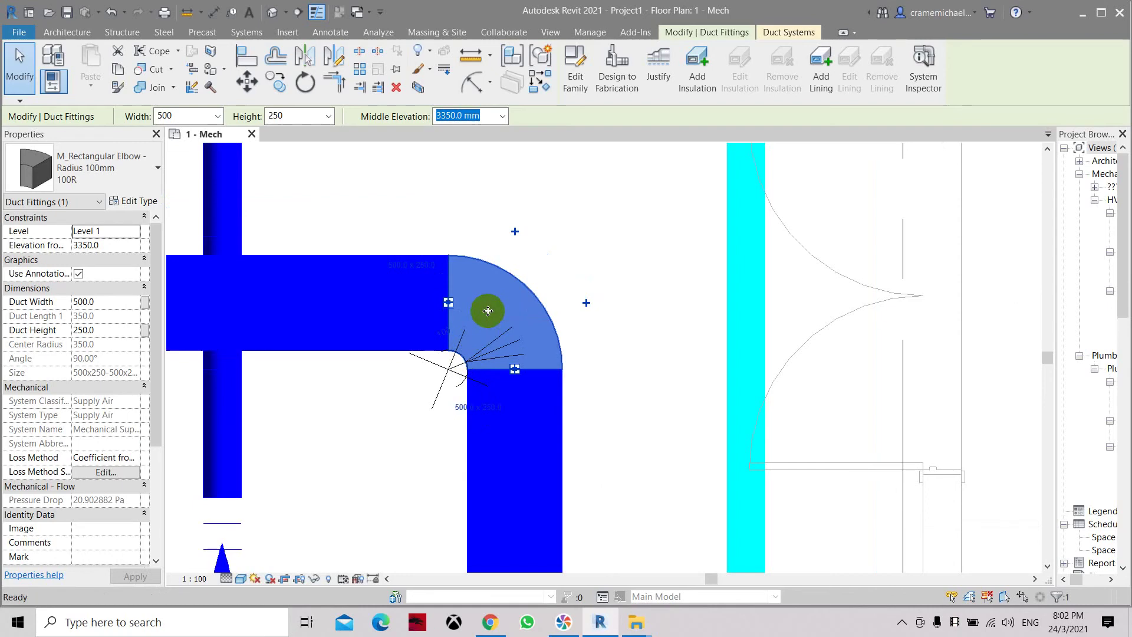
key(Escape)
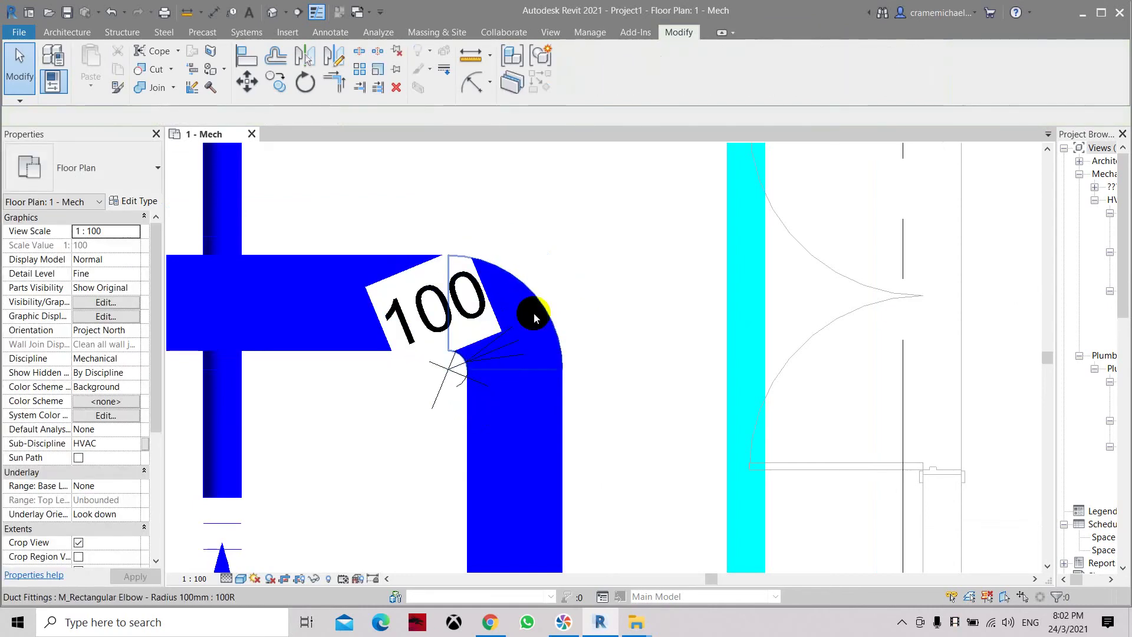
click(532, 312)
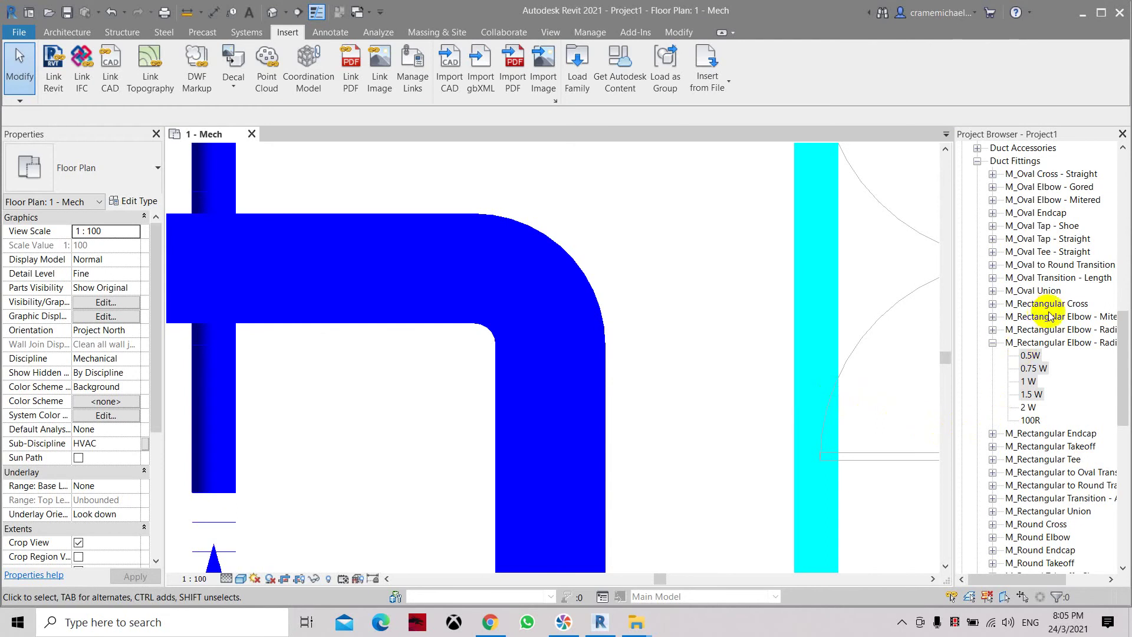
Review the duct elbow's available types in the Type Selector
scroll(1051, 316, up, 1)
scroll(1051, 317, up, 1)
click(1047, 303)
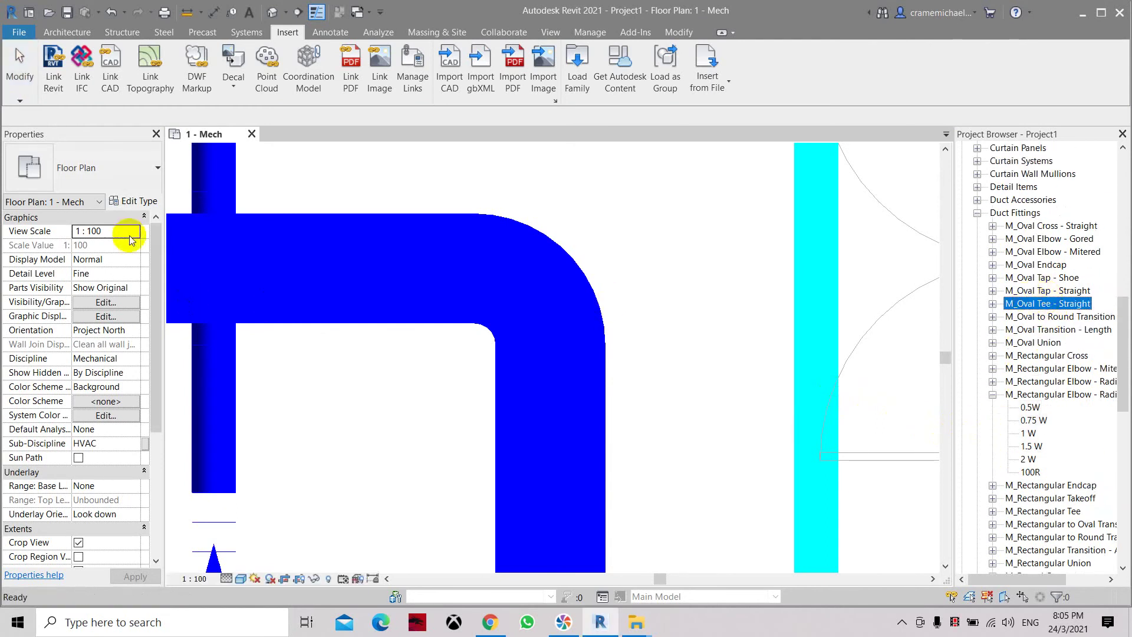
click(571, 273)
click(147, 172)
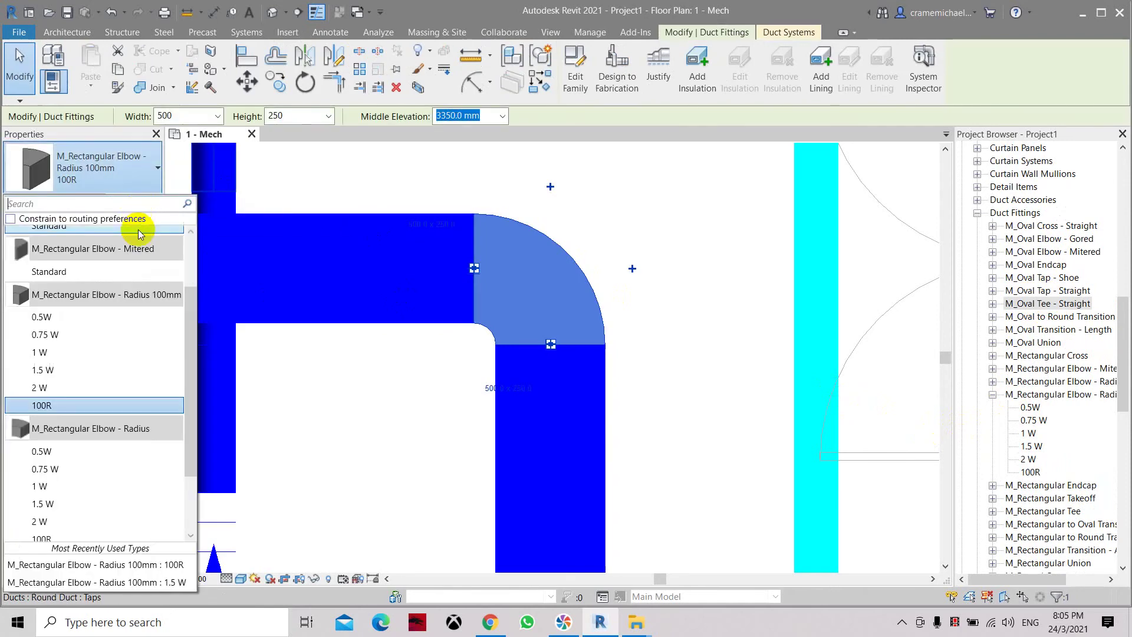
click(757, 371)
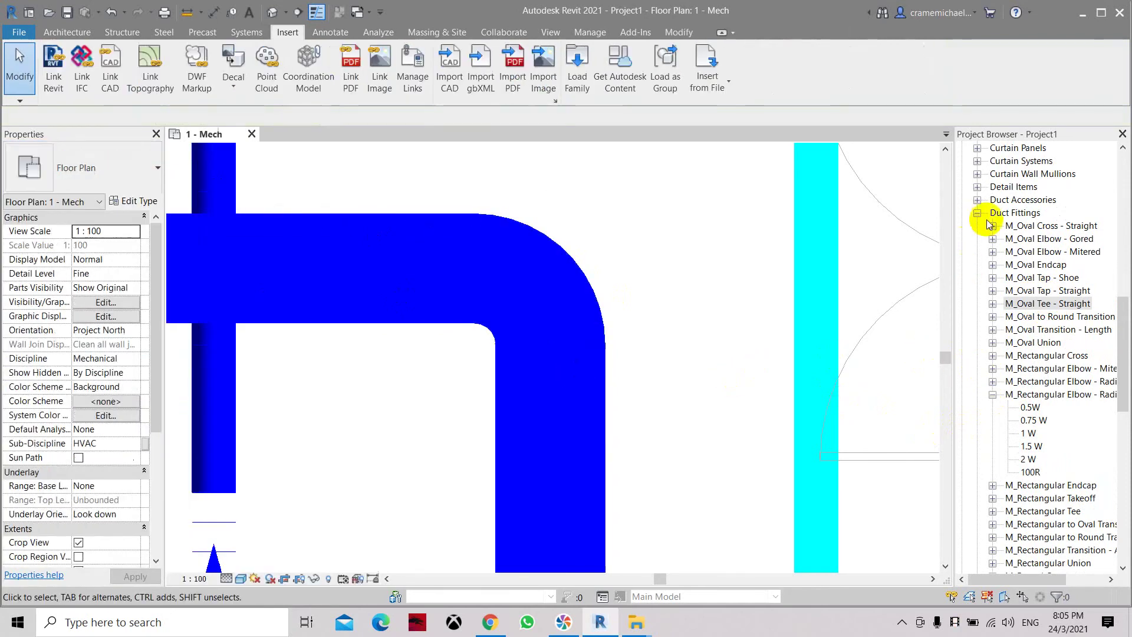
Delete the 0.5W, 0.75 W, 1 W and 1.5 W elbow types in the Project Browser
click(1031, 409)
ctrl+click(1032, 419)
ctrl+click(1029, 433)
ctrl+click(1030, 445)
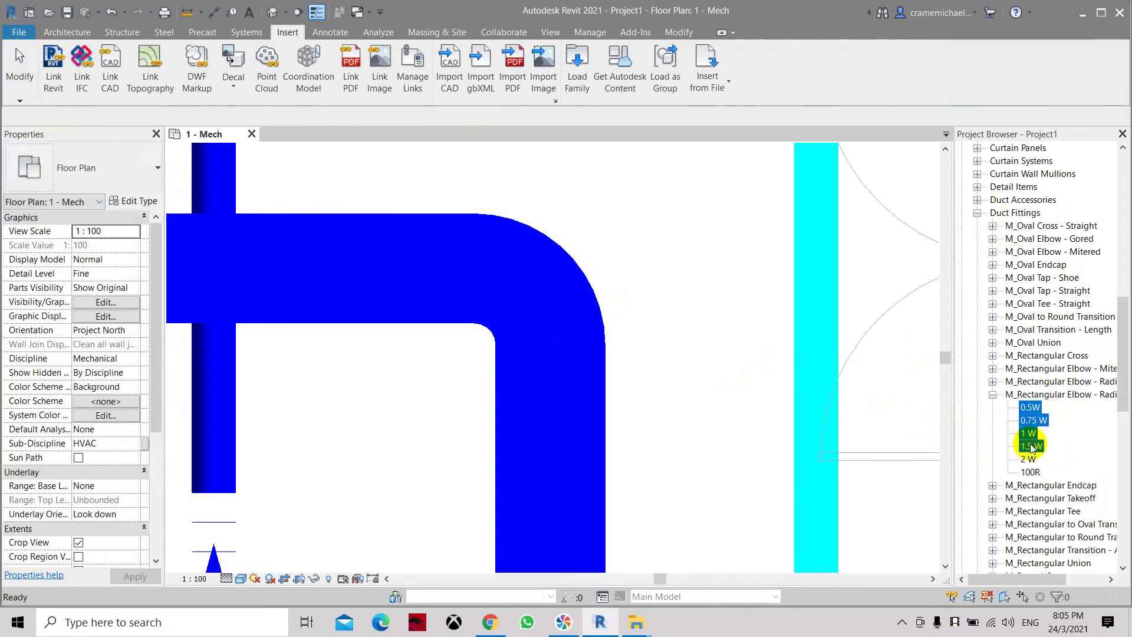
right_click(1031, 463)
click(1042, 465)
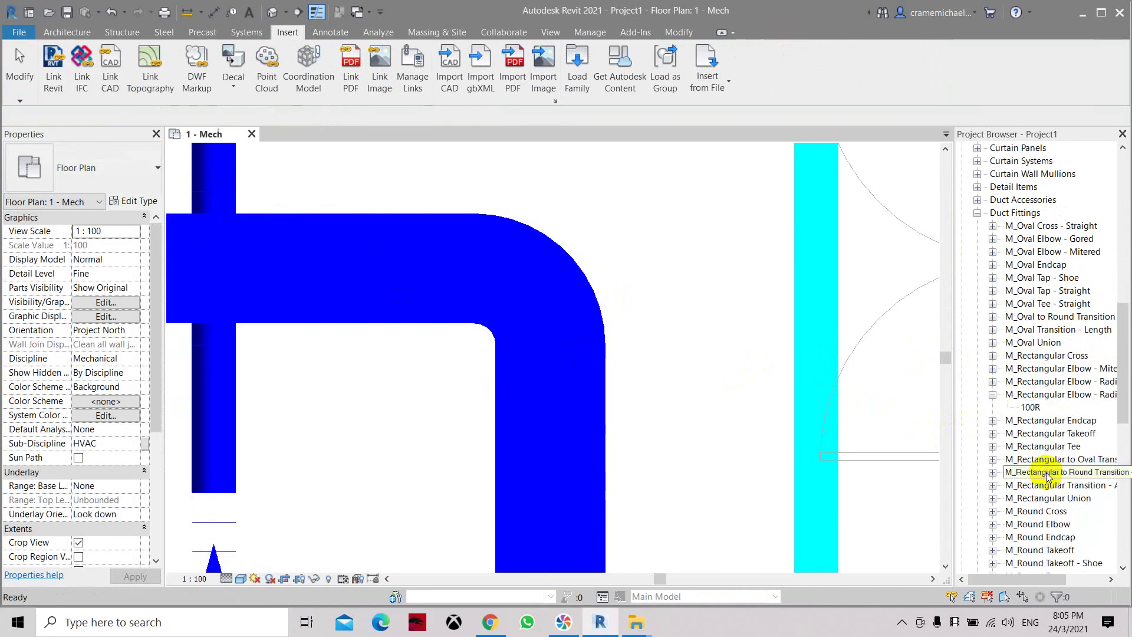
Reselect the elbow and confirm only the 100R type remains, with Center Radius 350.0
click(549, 275)
click(106, 172)
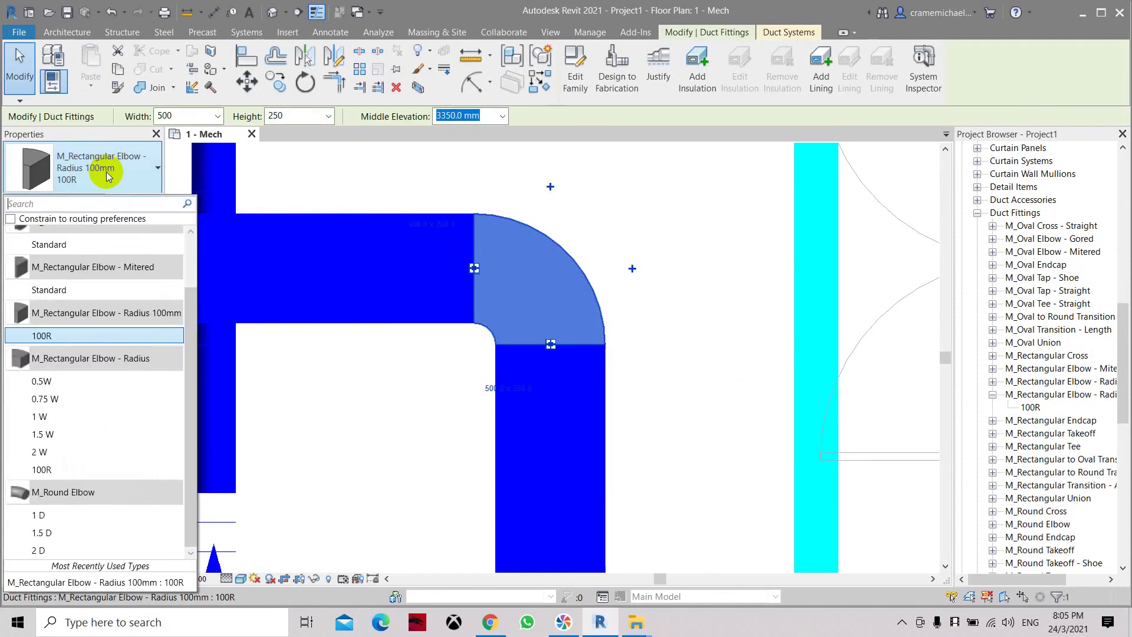
mouse_move(53, 337)
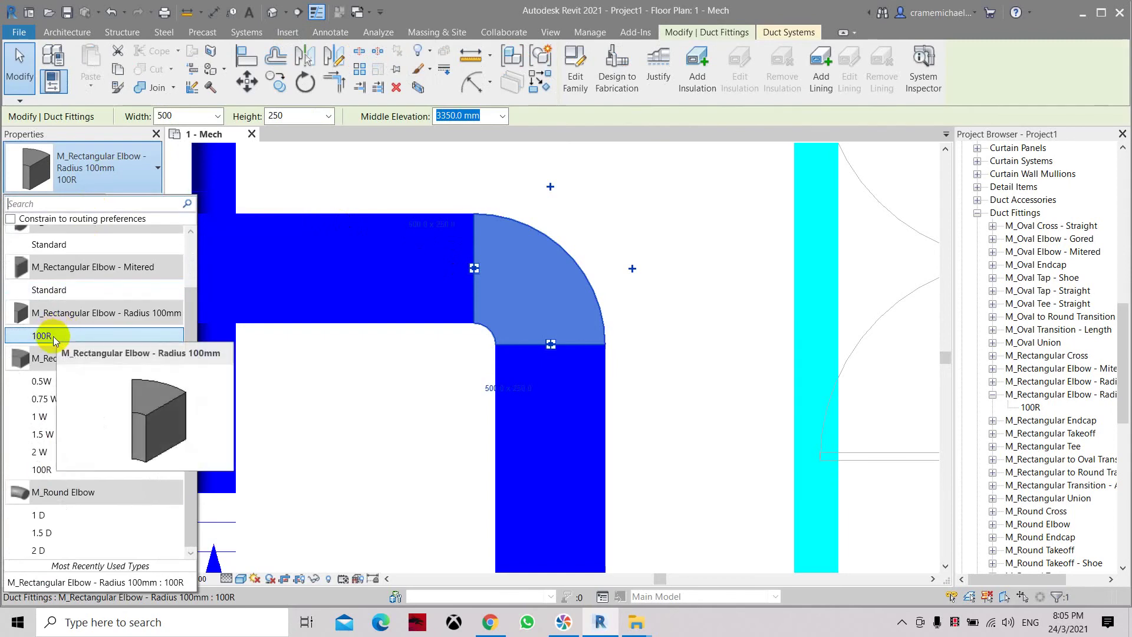
scroll(672, 254, down, 2)
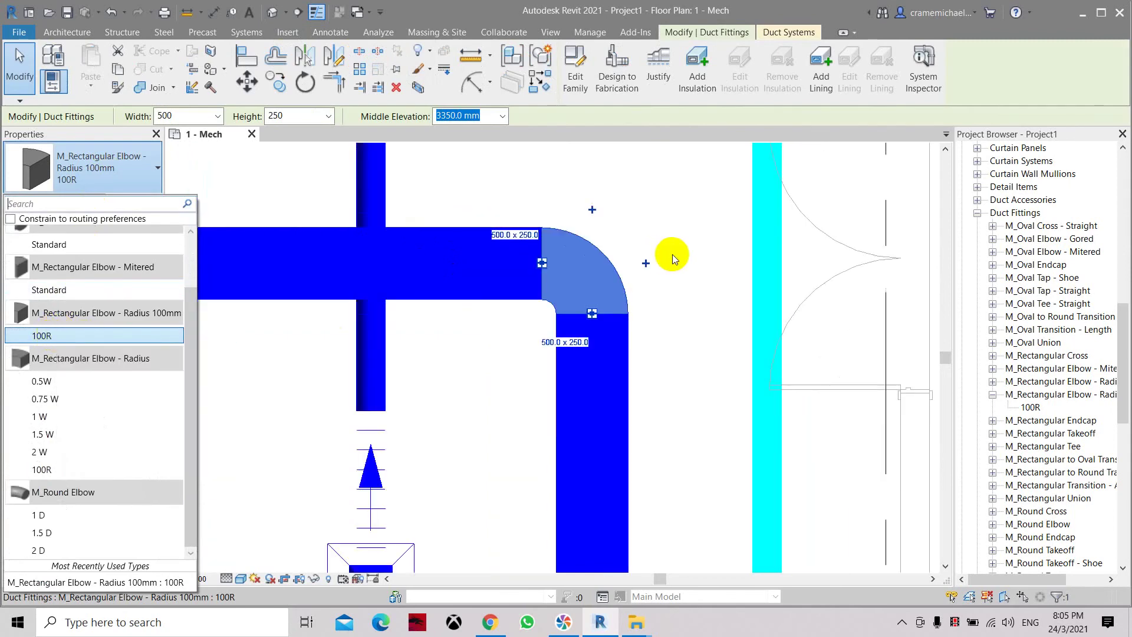
click(843, 309)
scroll(663, 303, up, 4)
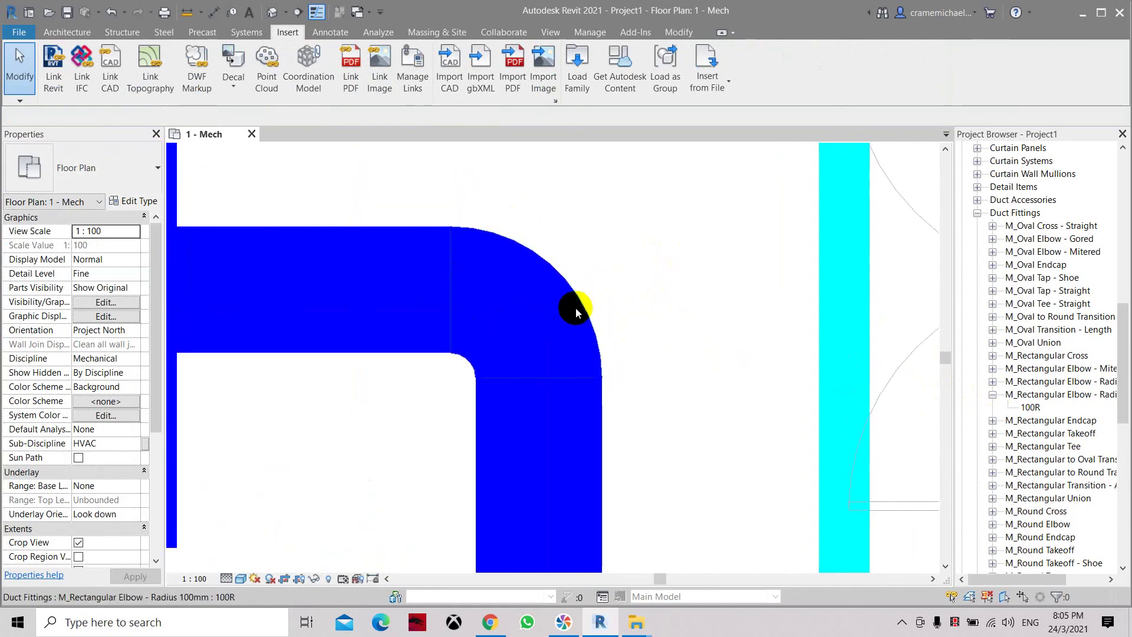
click(413, 259)
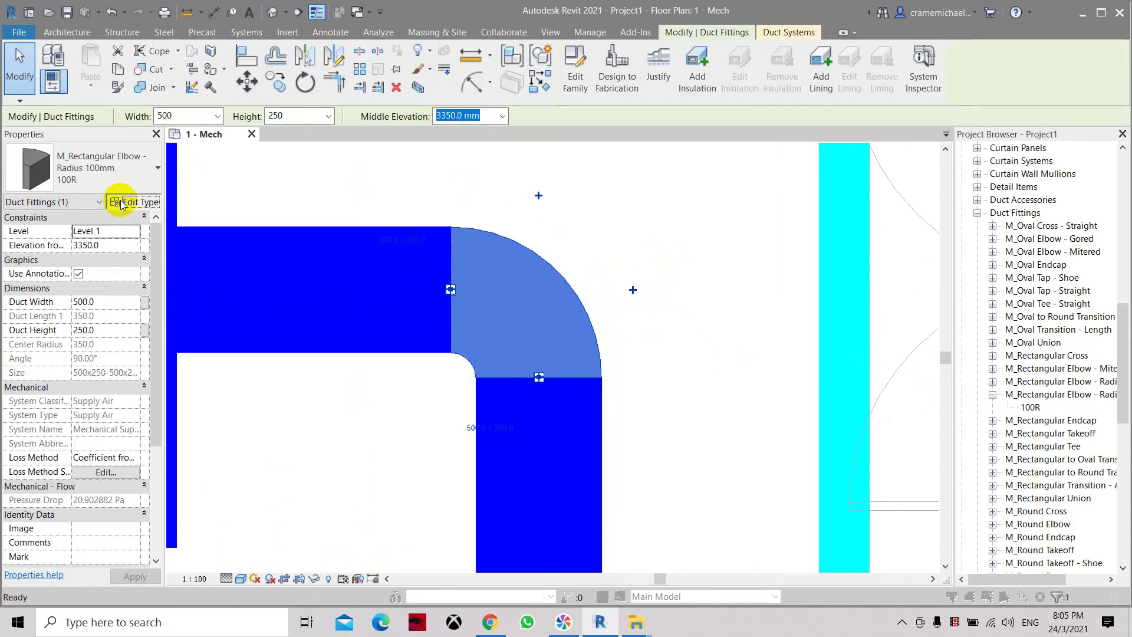
Change the elbow type's Radius from 100 to 200 in Type Properties
click(124, 201)
click(563, 235)
double_click(564, 236)
text(200.0)
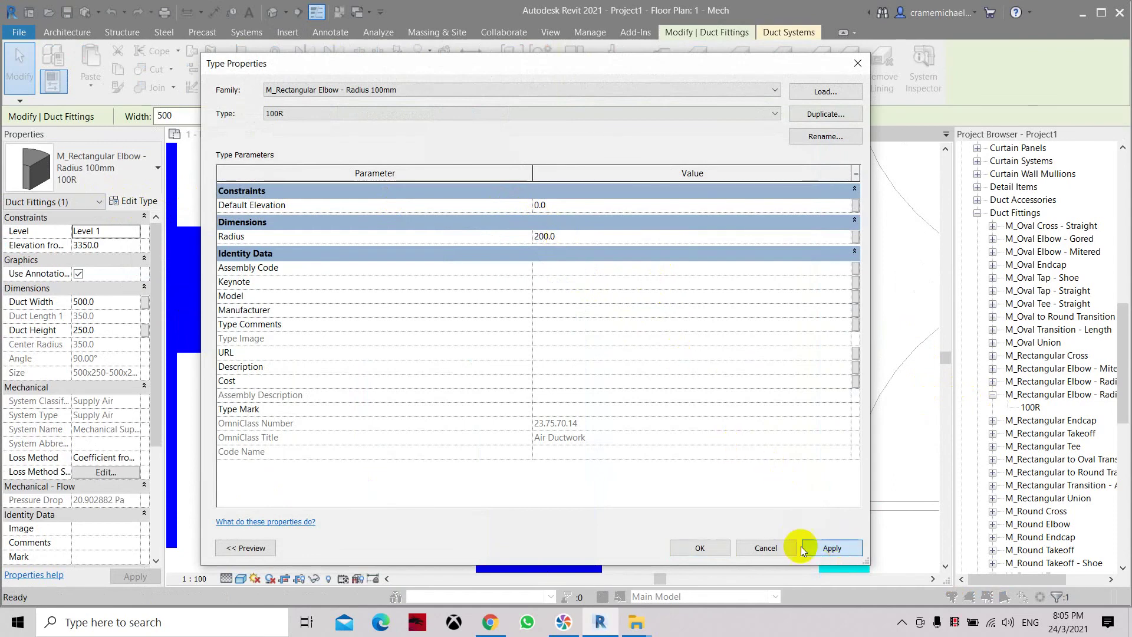
click(826, 548)
click(699, 547)
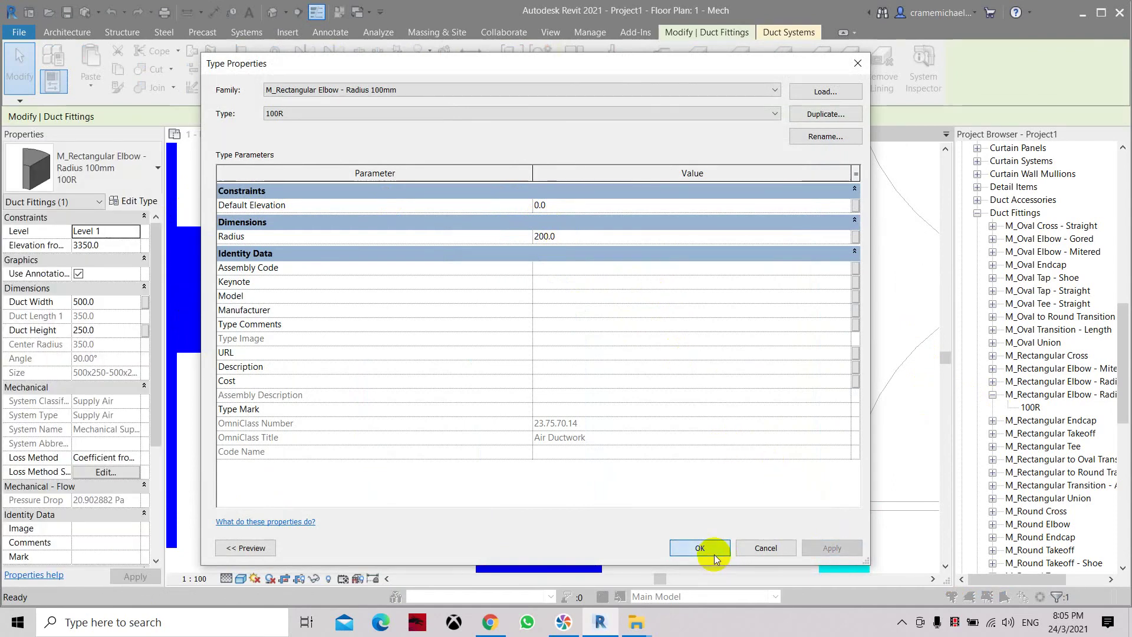
Add a radial dimension to the elbow's inner arc, reading 200
click(466, 89)
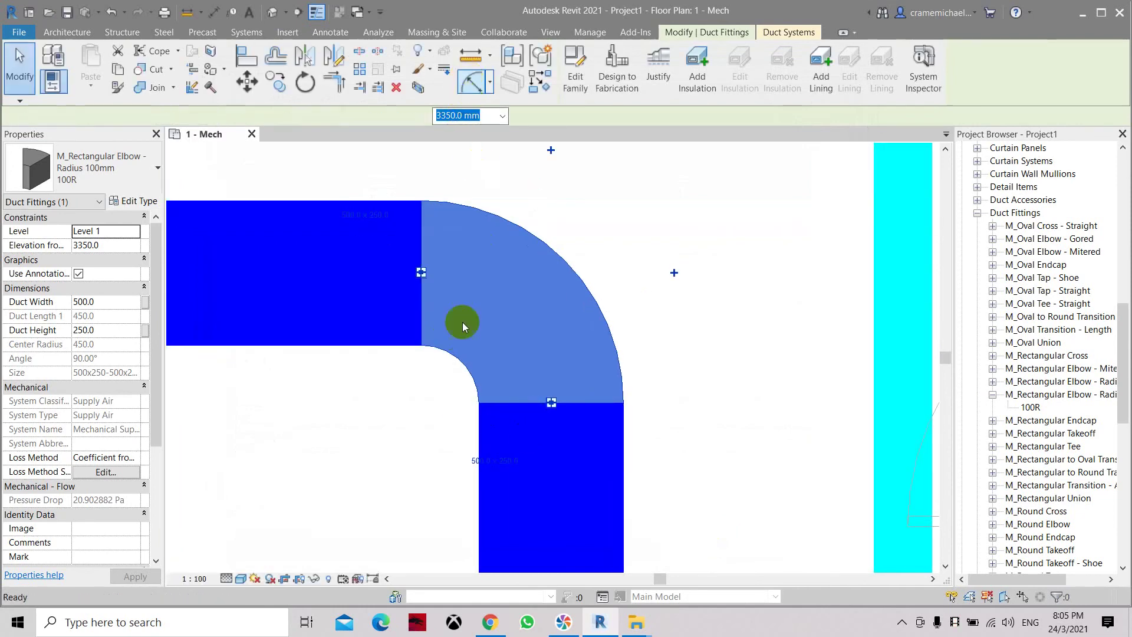
click(474, 386)
click(487, 407)
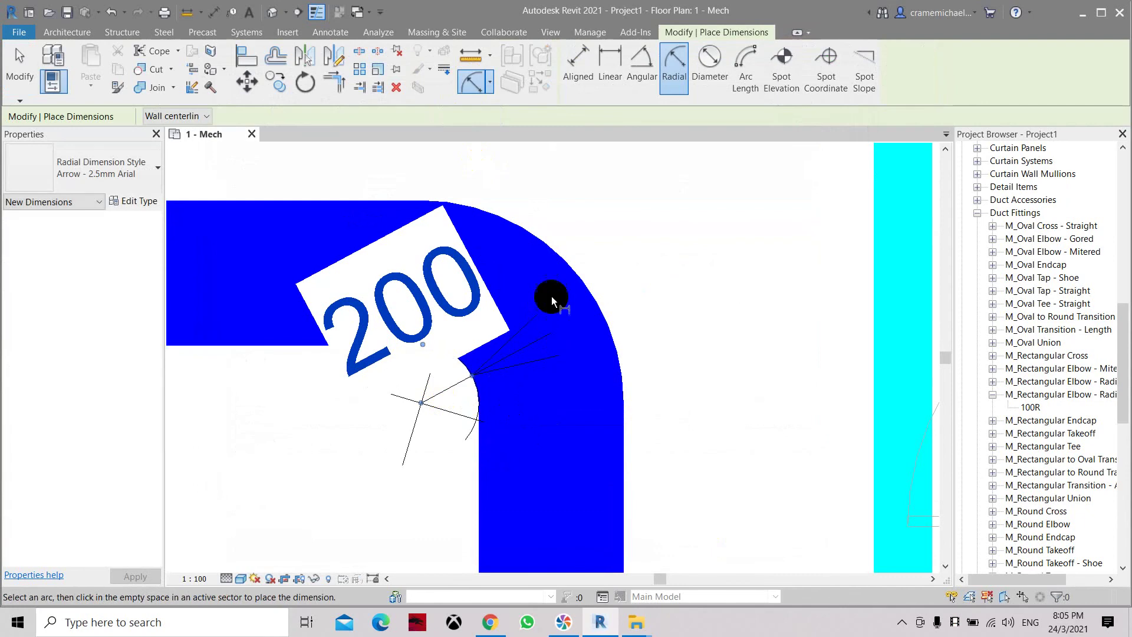
scroll(557, 295, down, 5)
scroll(561, 308, down, 5)
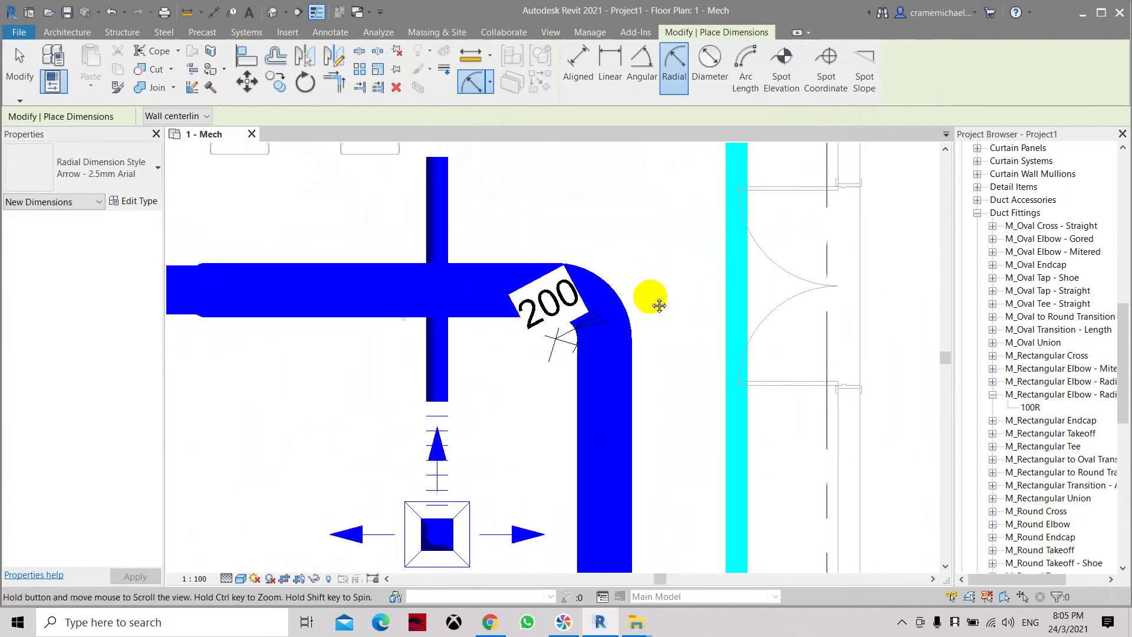
scroll(655, 298, up, 2)
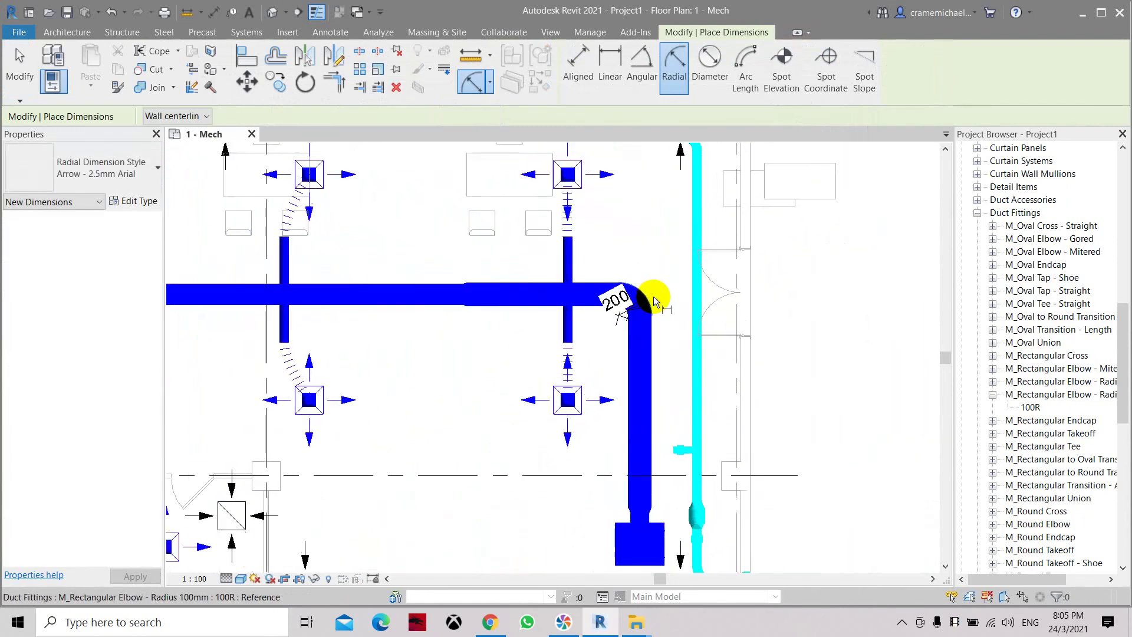
scroll(667, 287, up, 3)
scroll(666, 288, down, 1)
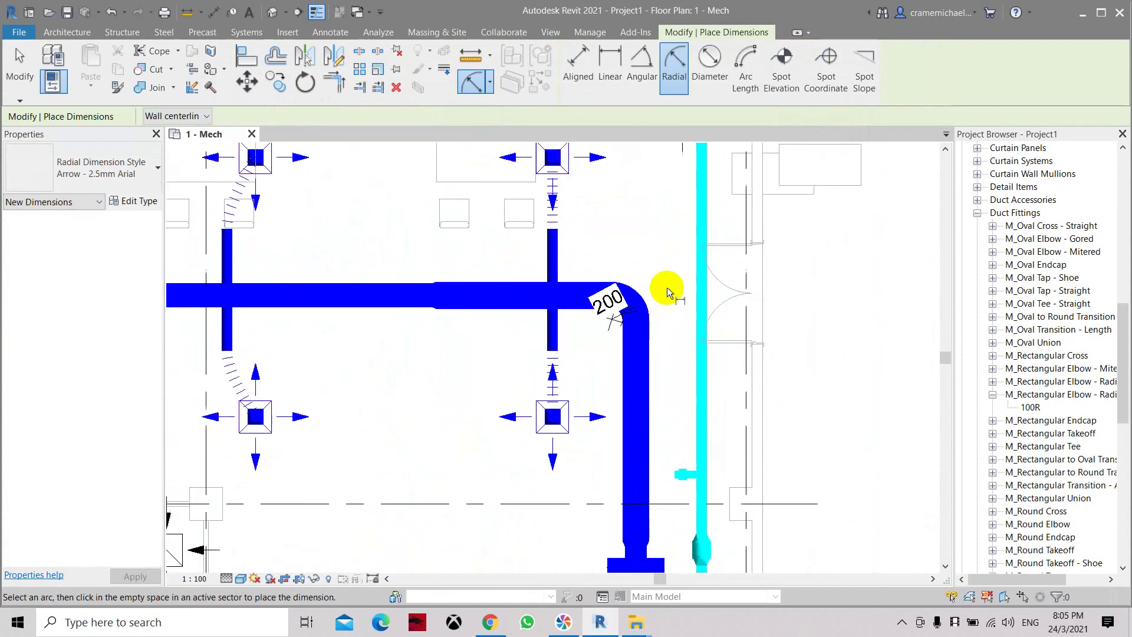
scroll(667, 288, up, 2)
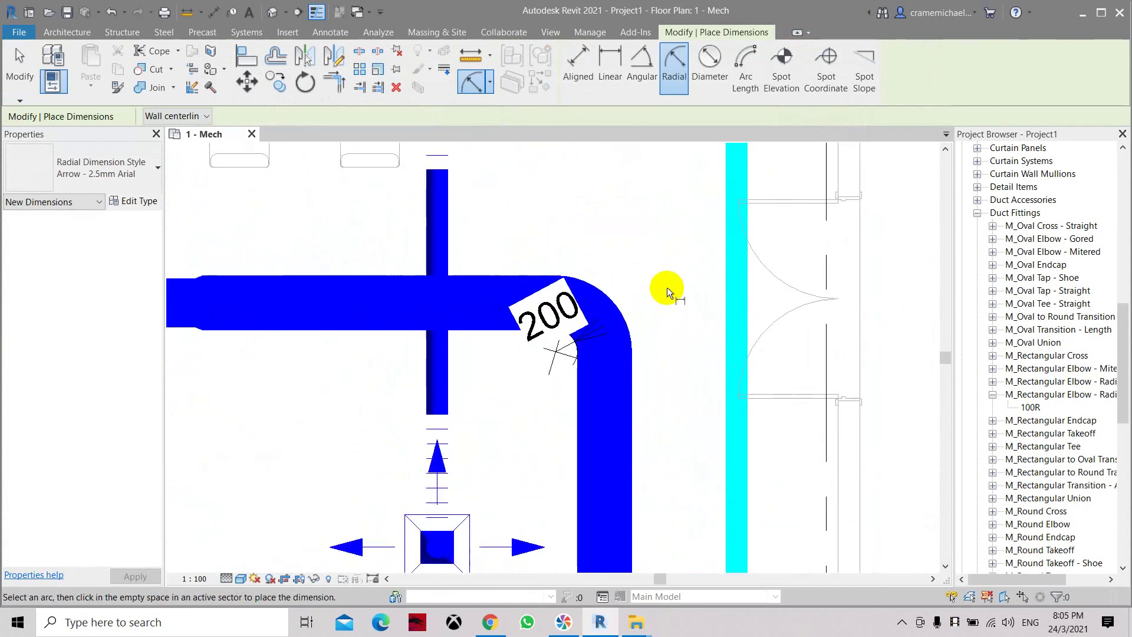